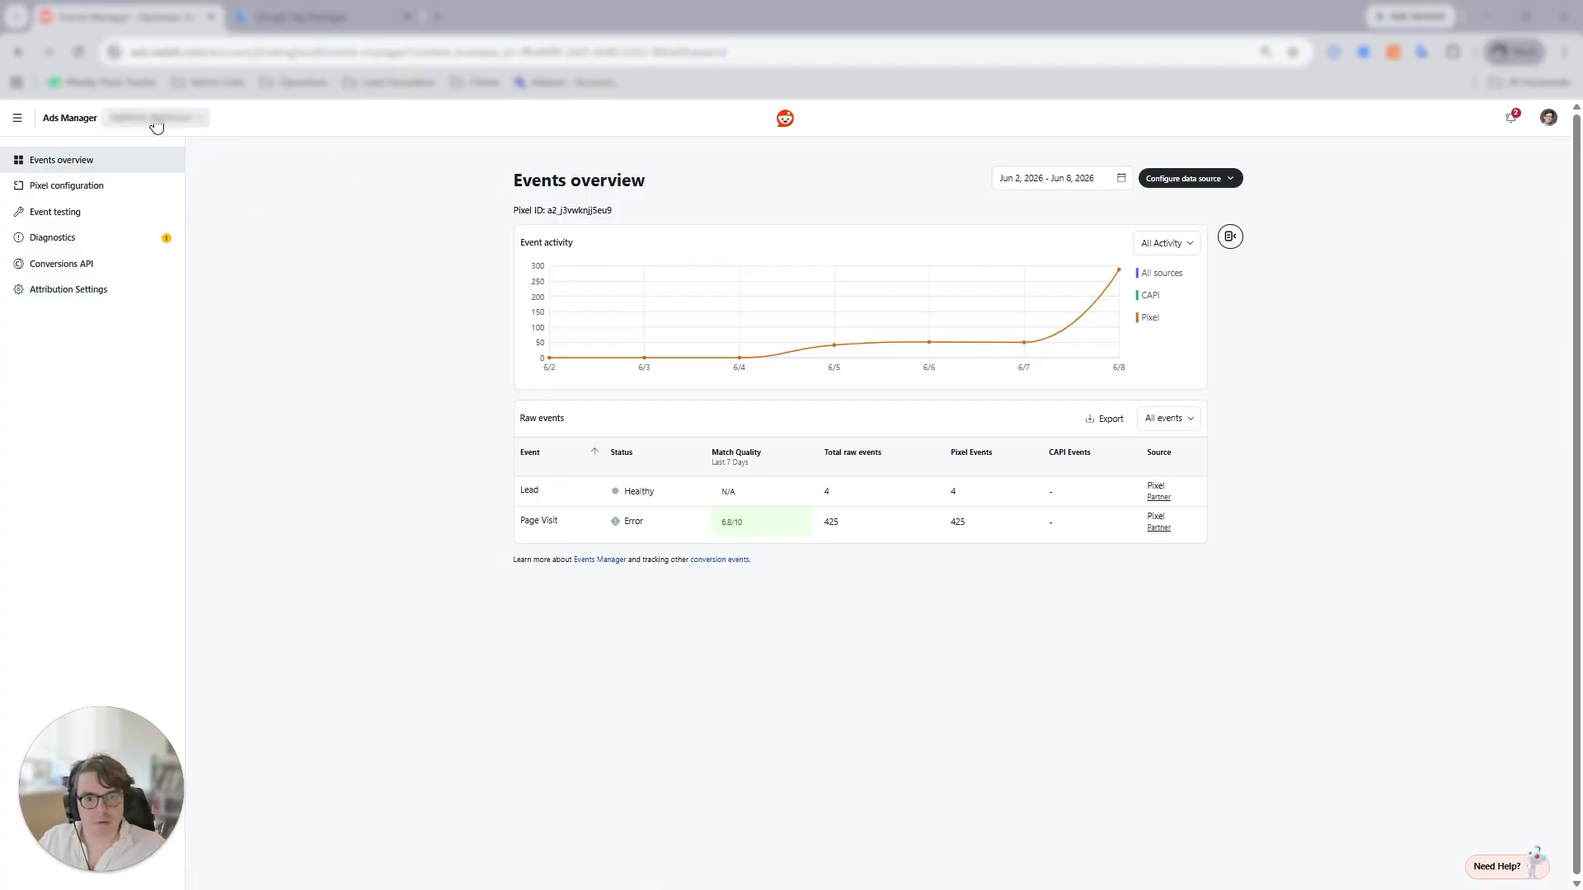
Open the attribution settings in Events Manager and review the view-through and click-through windows under Web attribution options
click(16, 117)
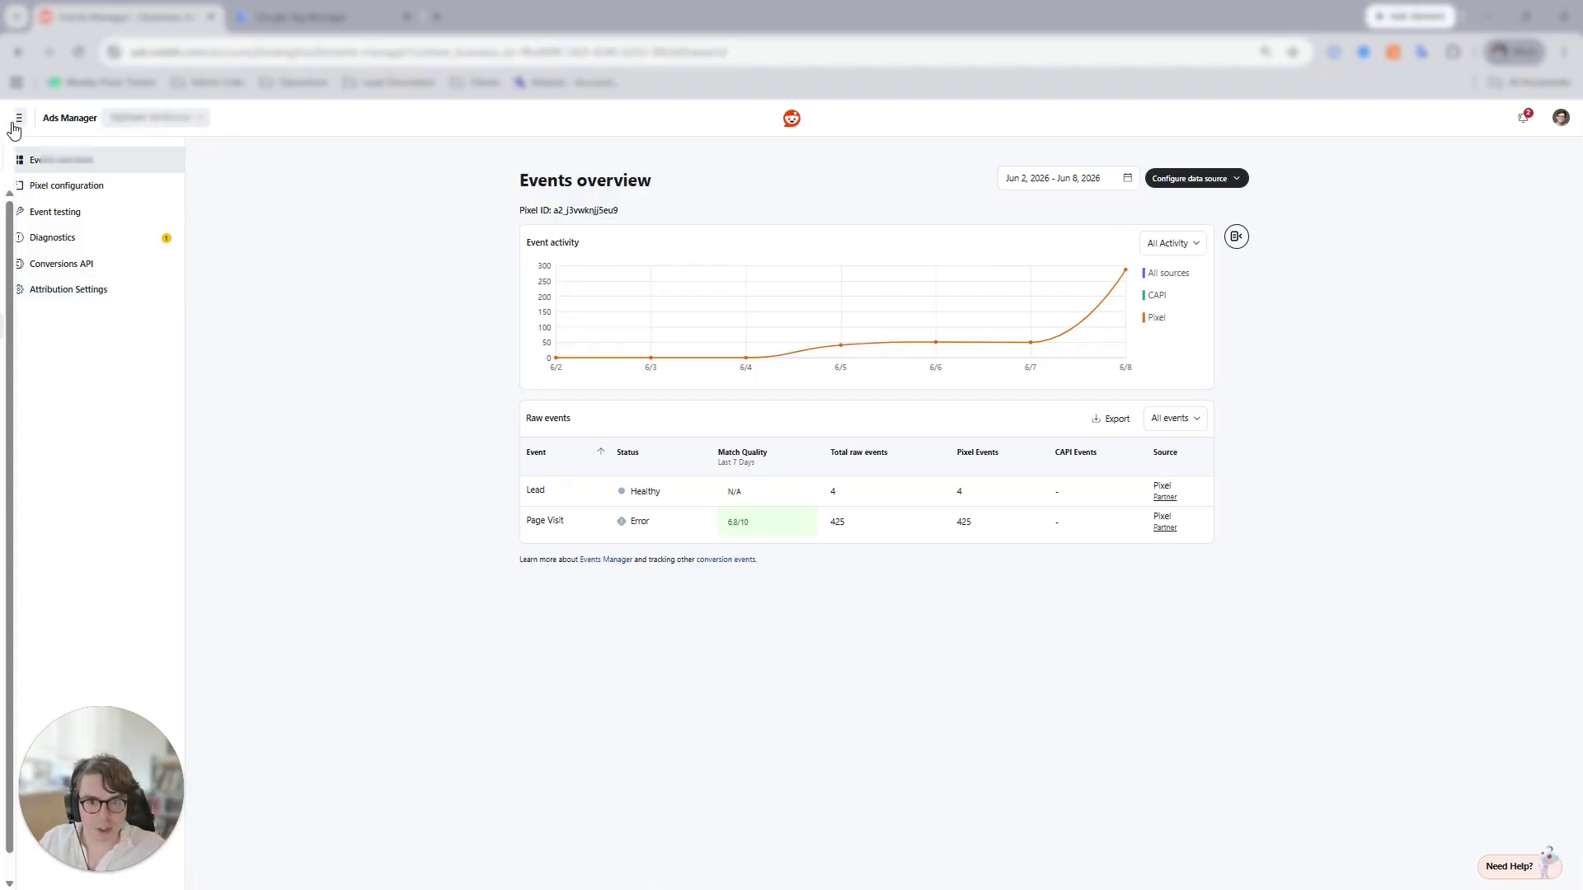
click(76, 329)
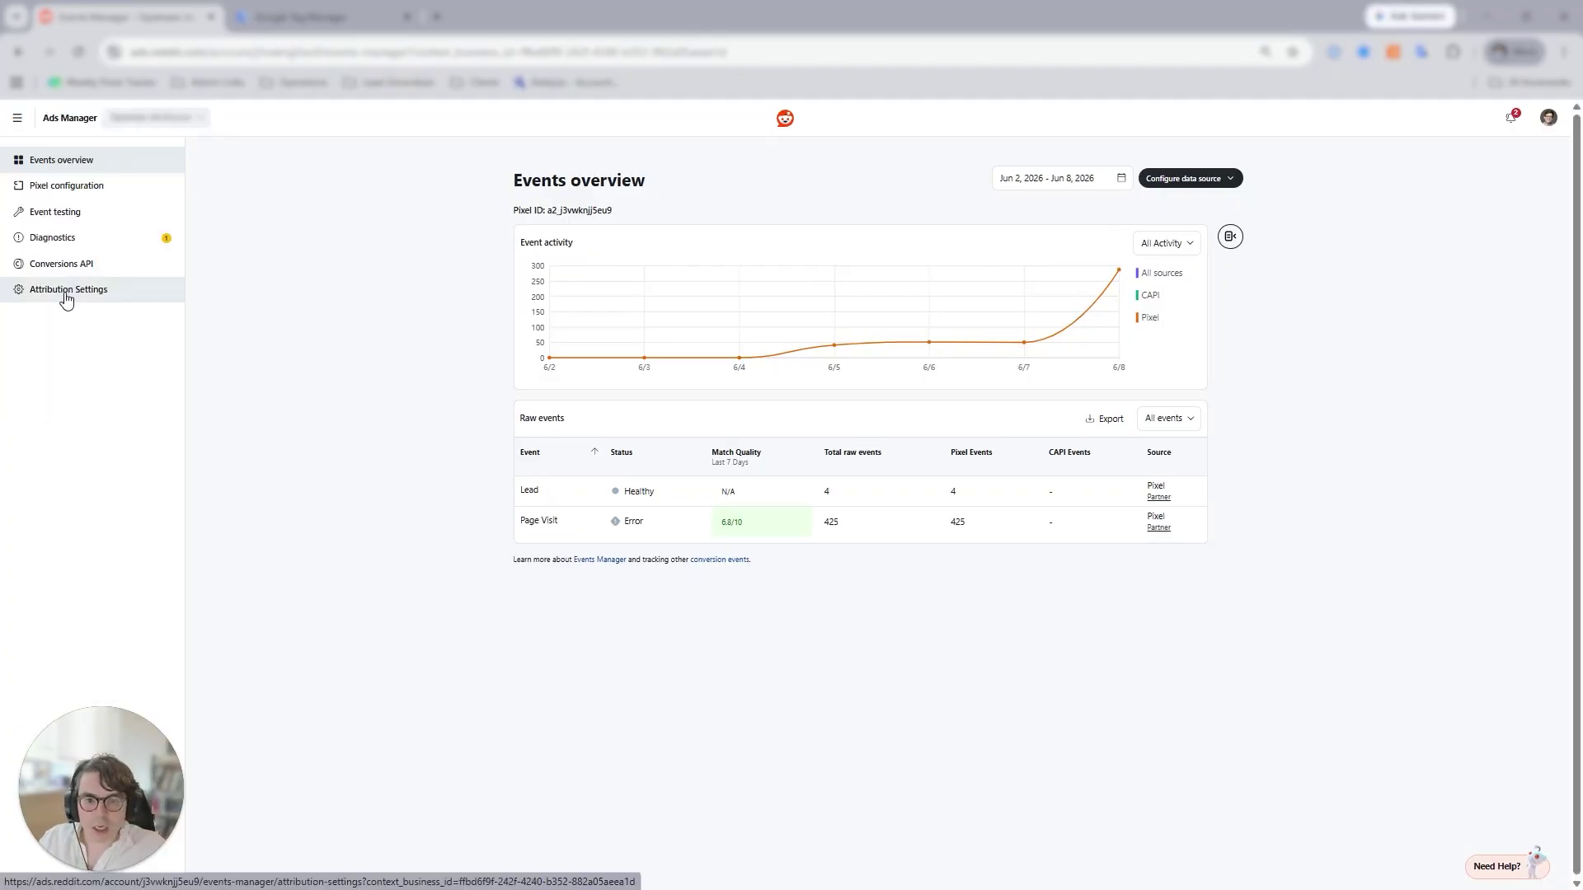
click(97, 292)
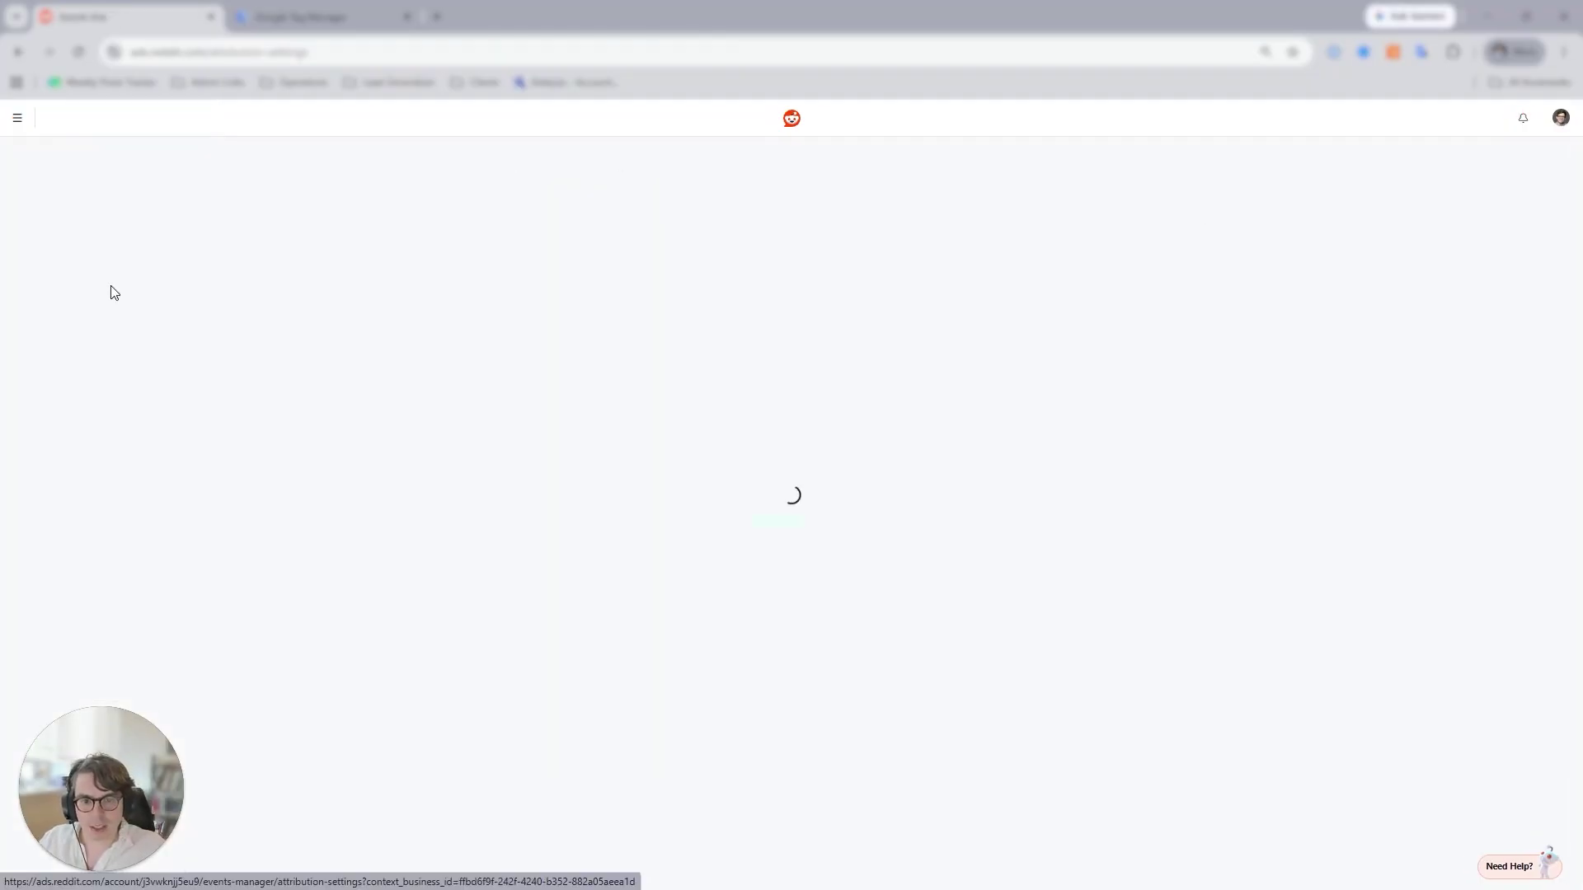
drag(605, 297, 559, 299)
click(603, 310)
click(590, 306)
triple_click(592, 297)
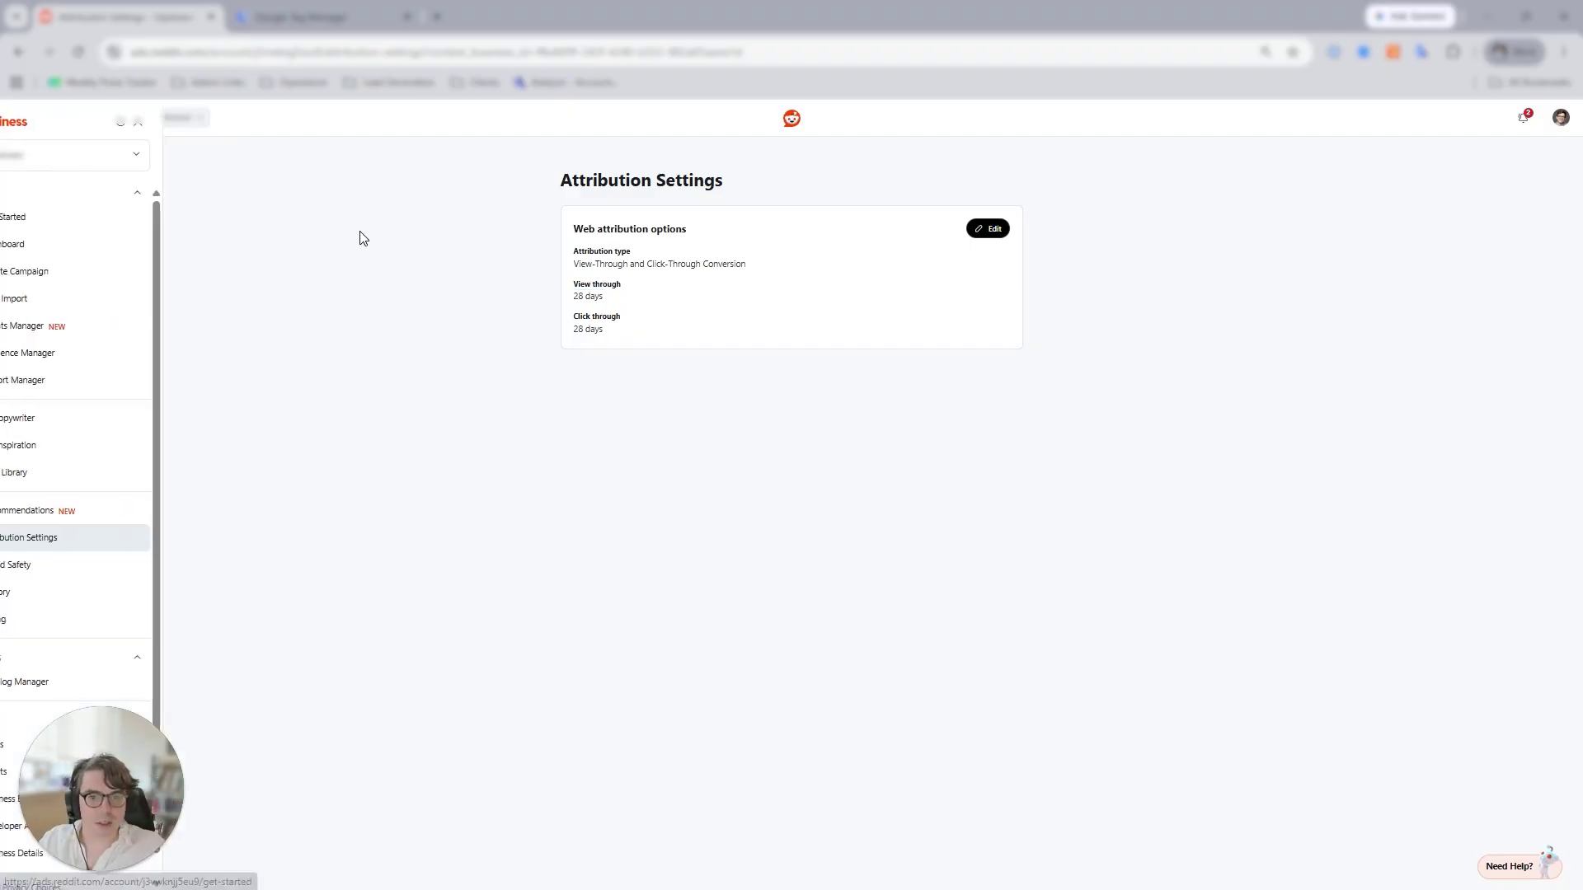
triple_click(357, 236)
Turn on email matching for auto-advanced matching in the Pixel configuration settings of Events Manager
click(16, 118)
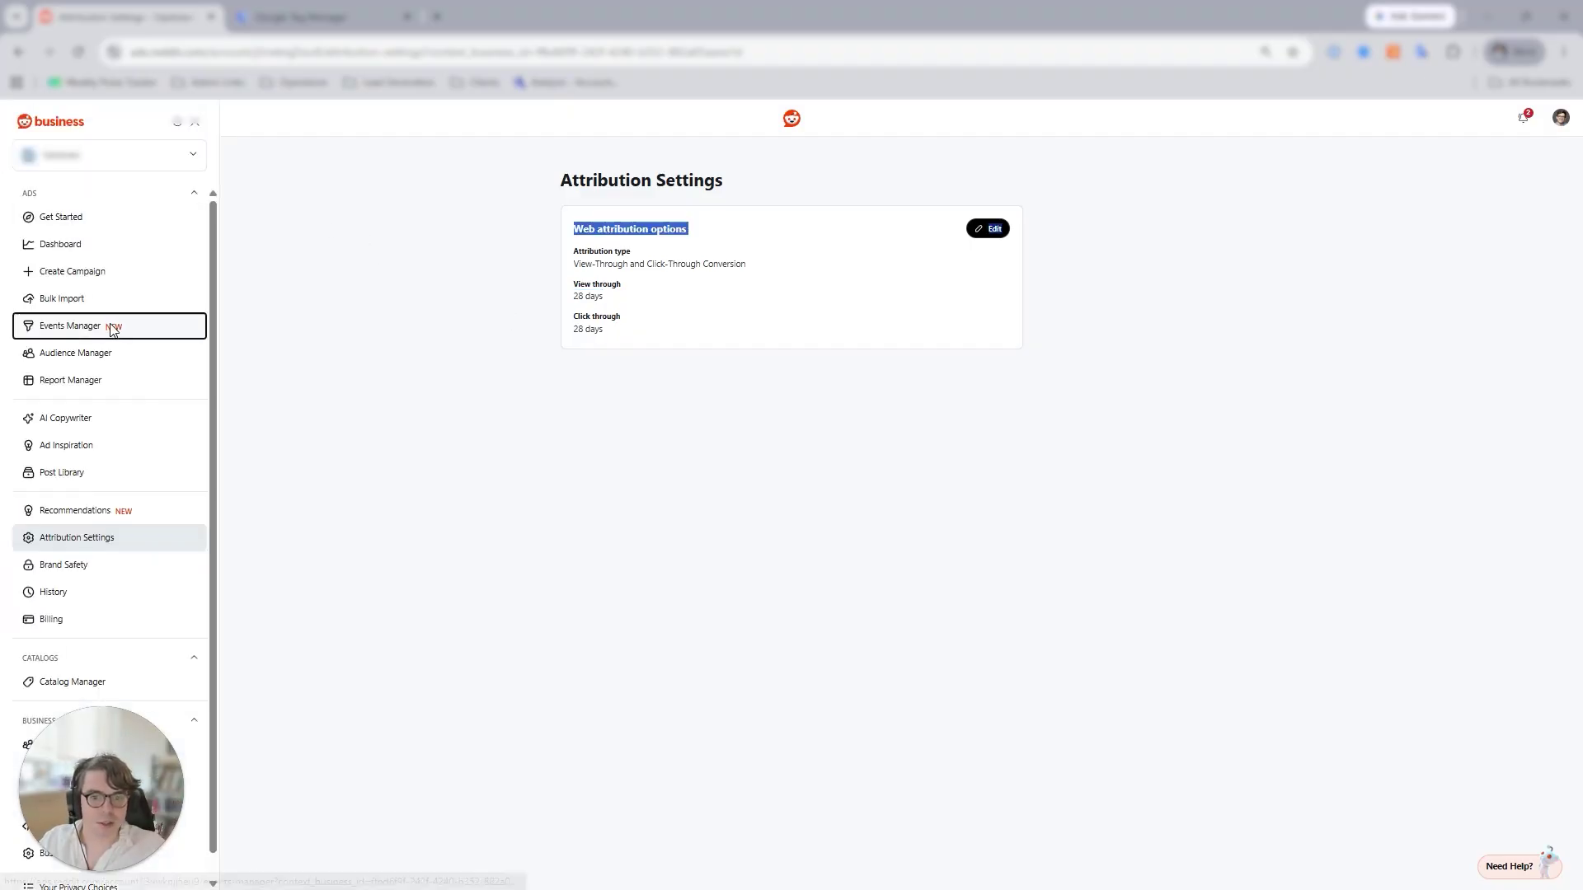
click(113, 329)
click(66, 186)
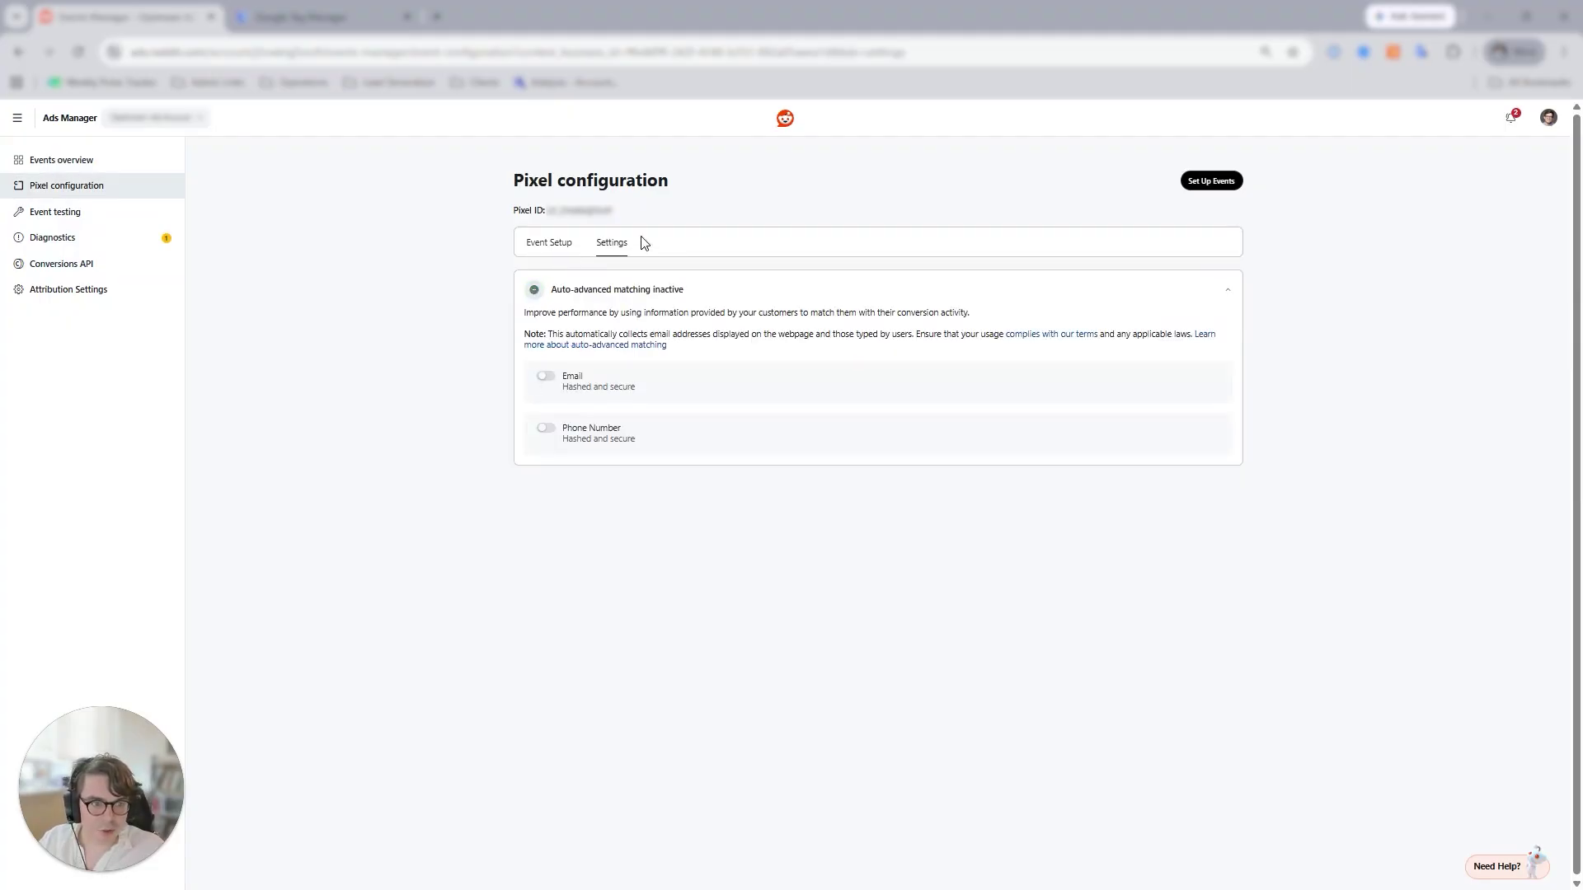
click(547, 378)
drag(637, 390, 677, 385)
drag(563, 427, 620, 428)
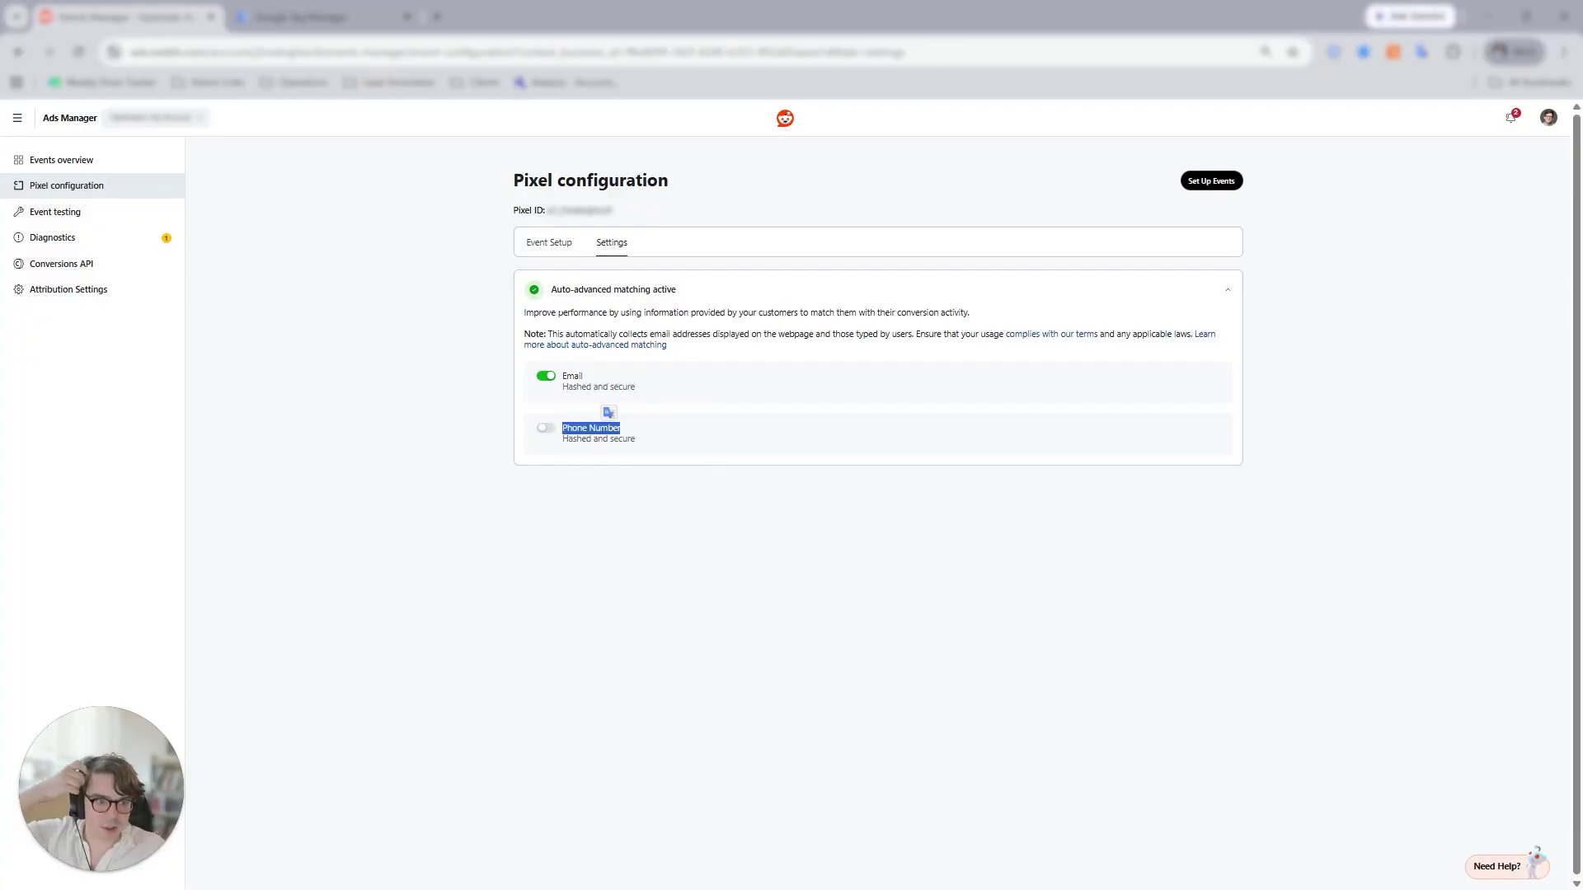
triple_click(835, 312)
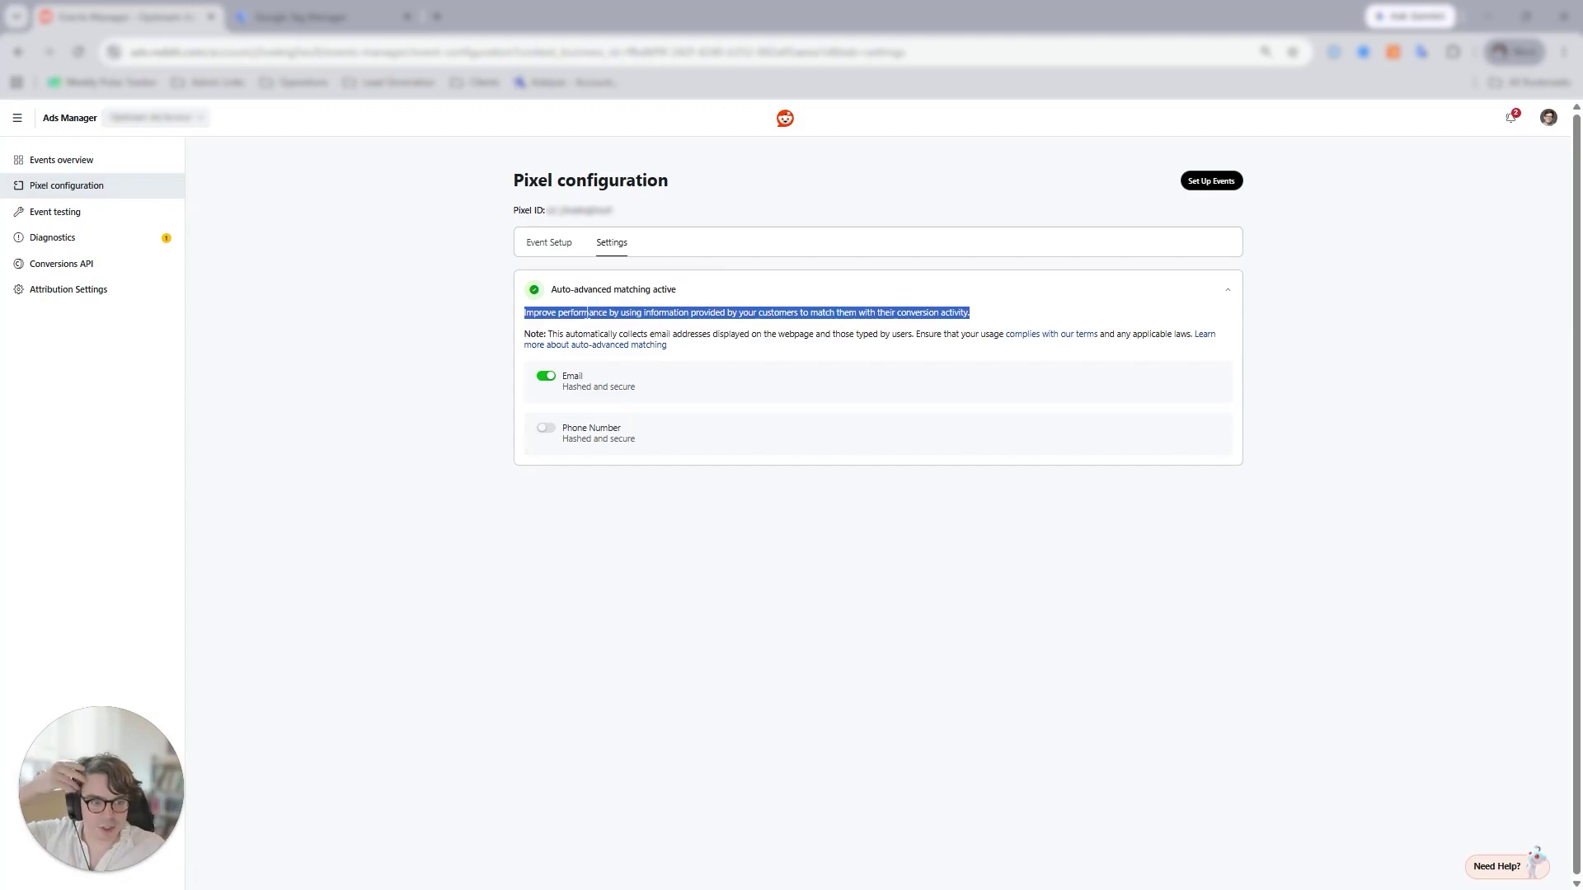
Launch the Event Setup Tool from the pixel's event setup, copy the Pixel ID and switch to Google Tag Manager
drag(547, 211, 688, 217)
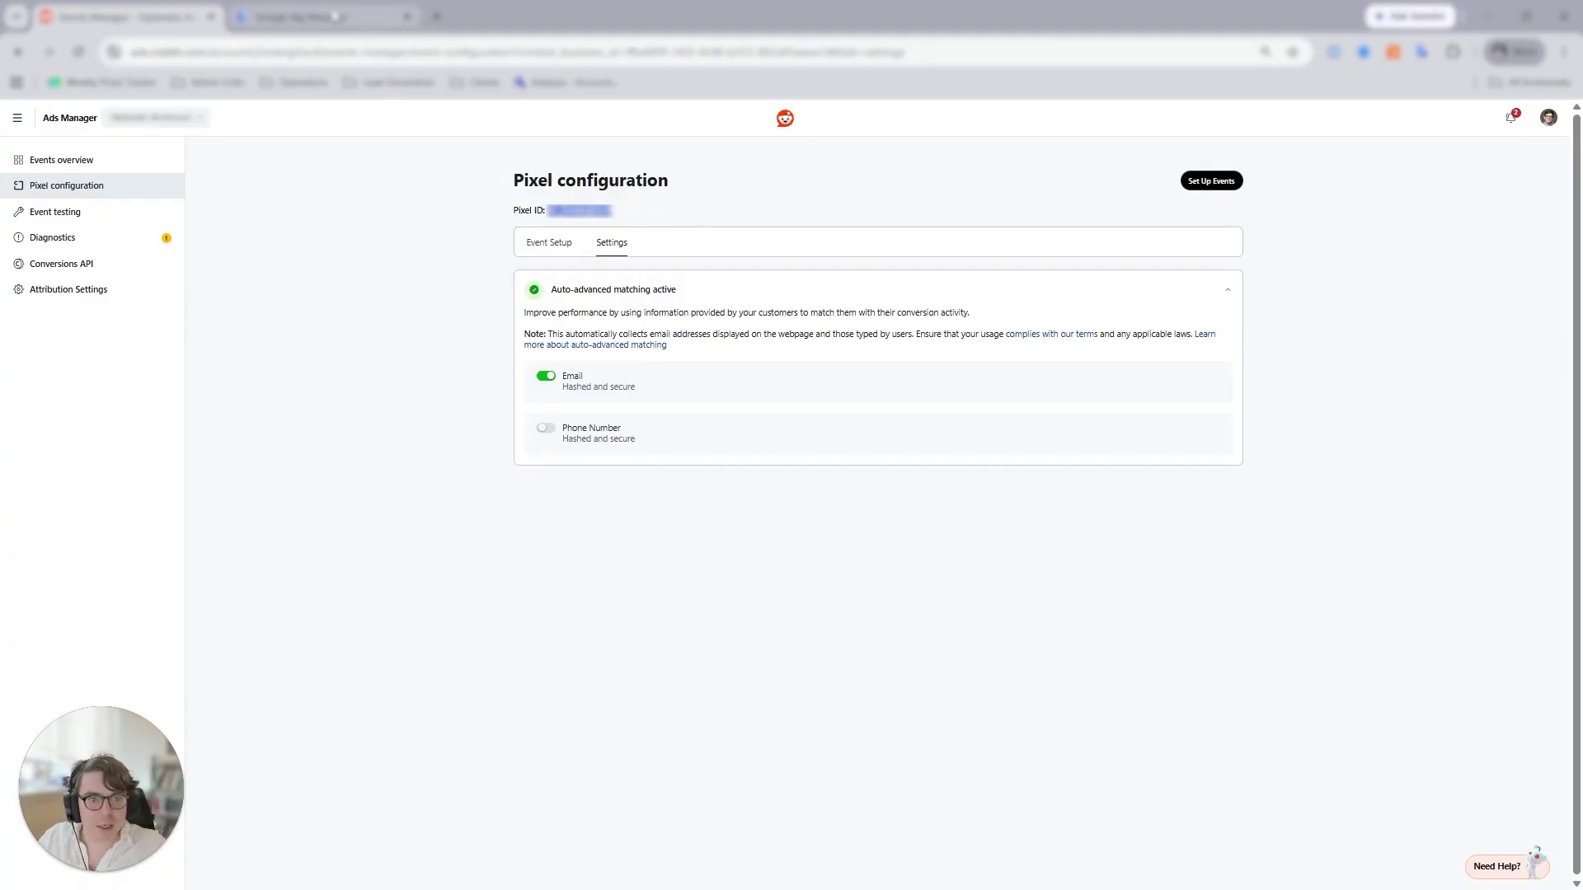
click(548, 244)
click(900, 511)
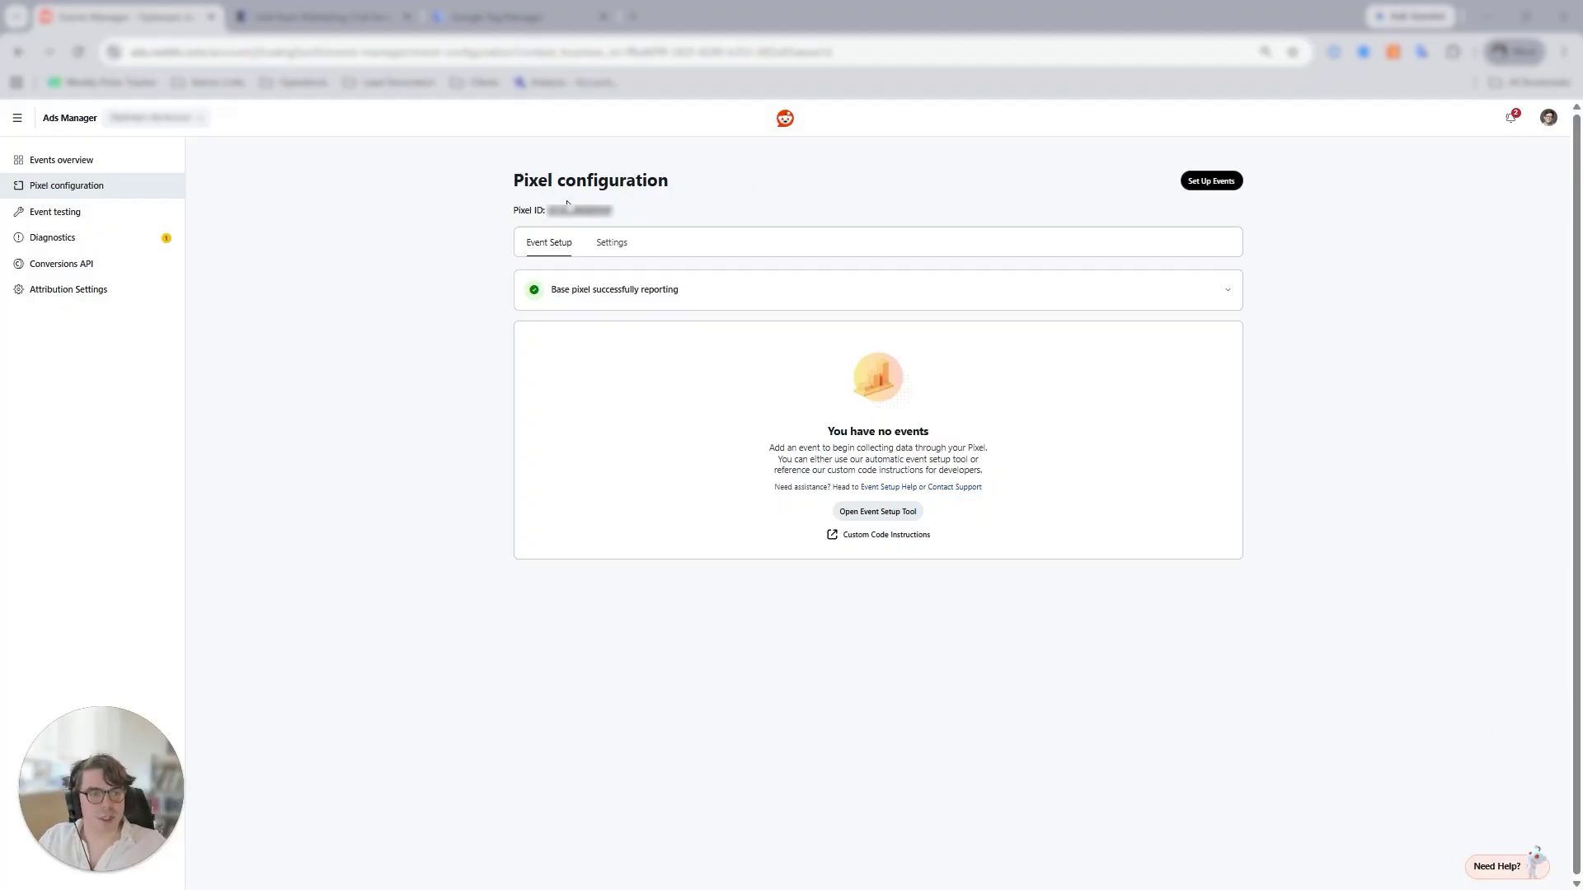
double_click(569, 208)
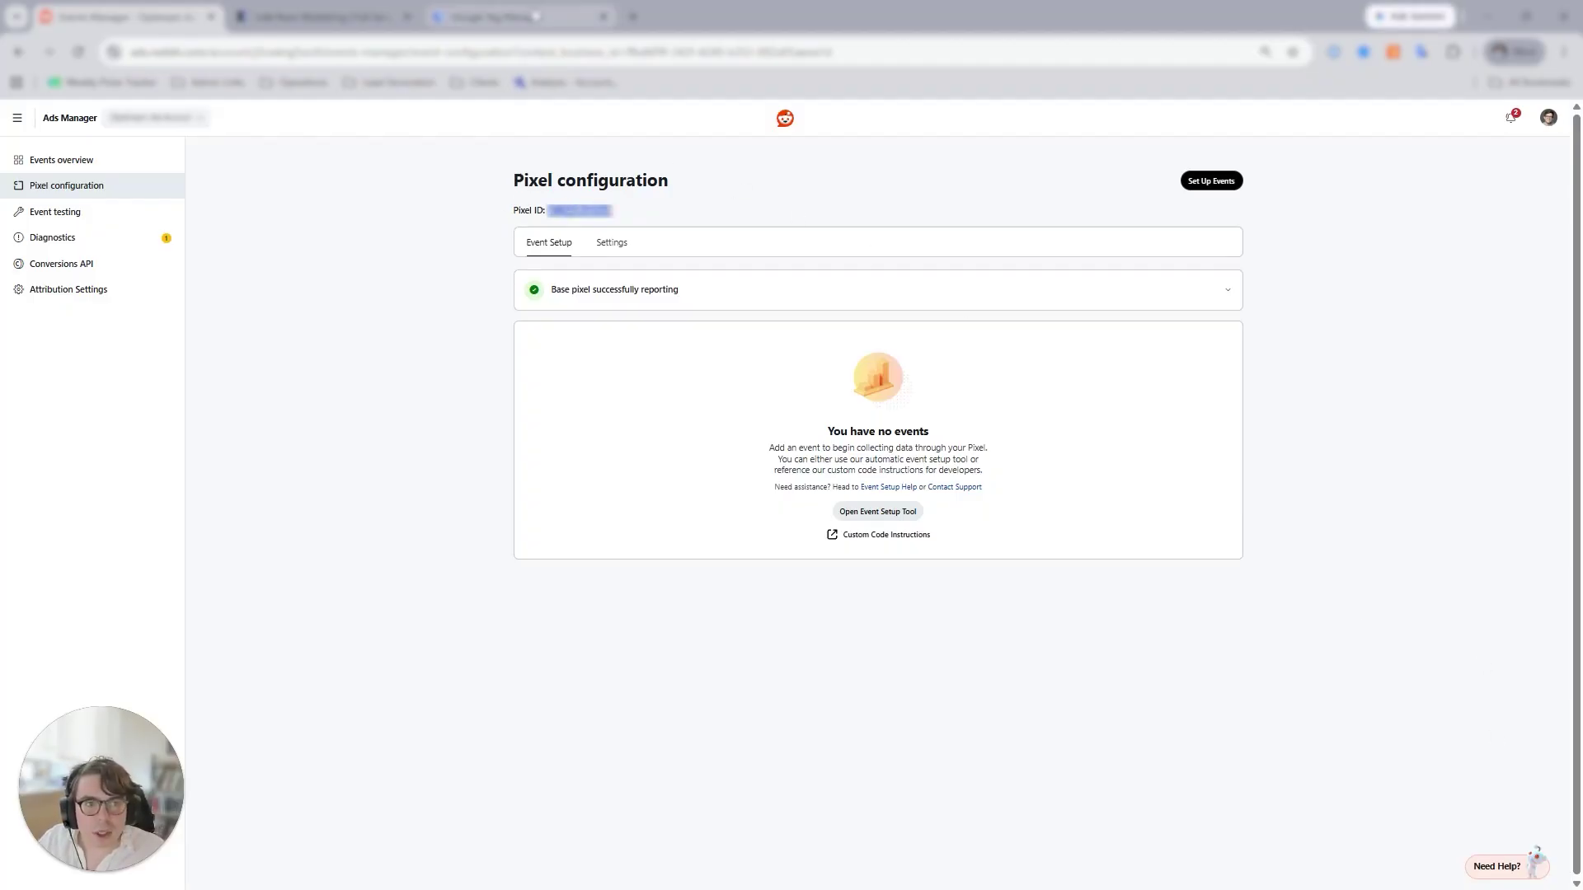
click(535, 17)
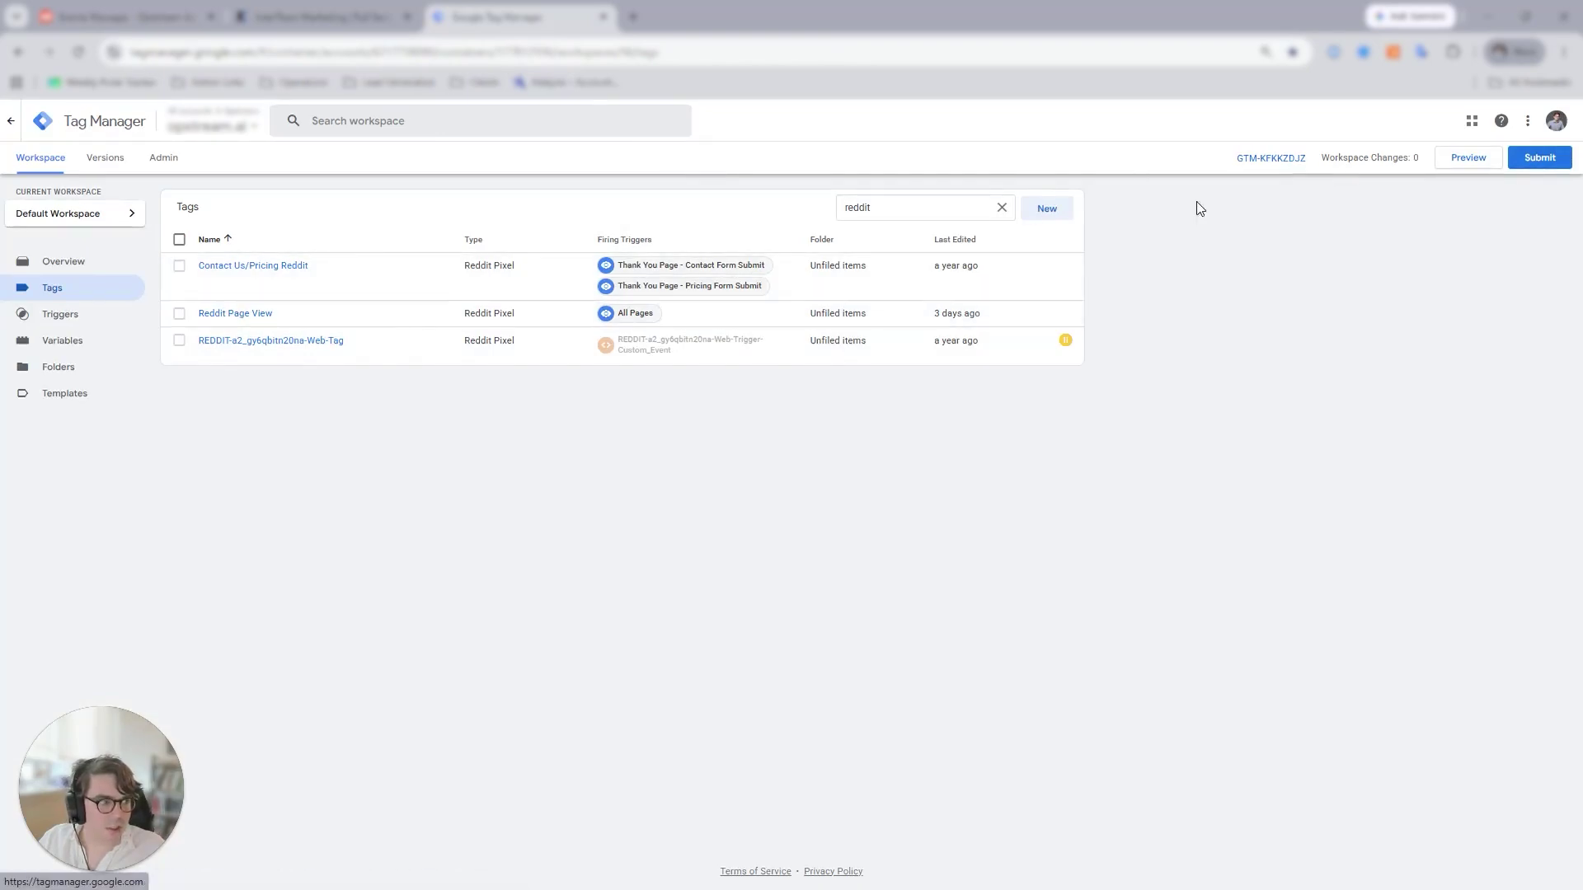
Create a new tag of the Reddit Pixel type
click(1049, 209)
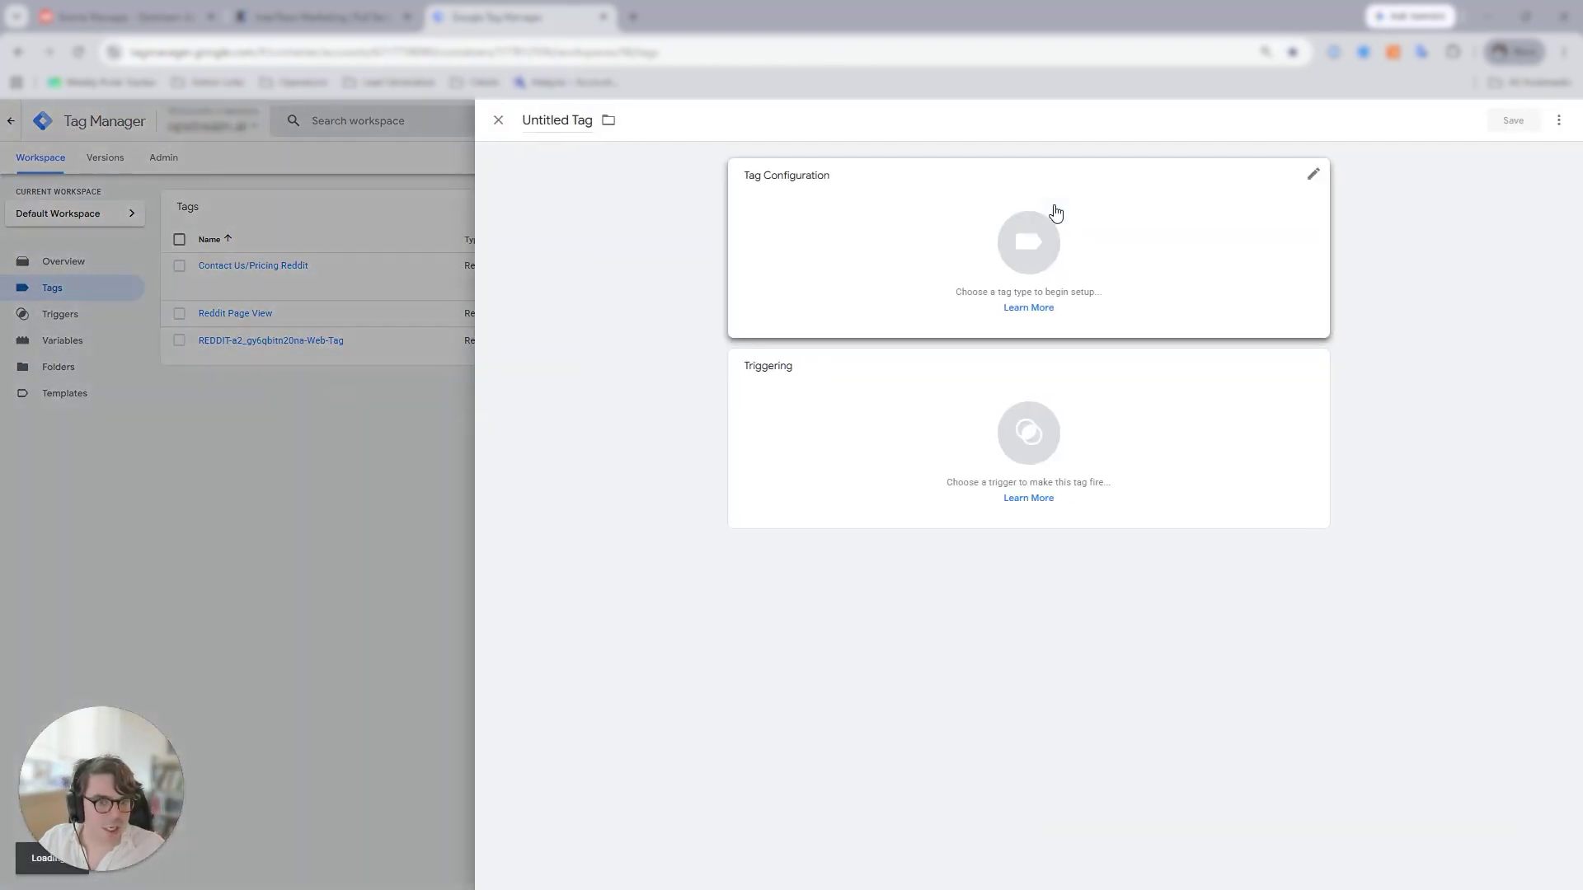
click(1056, 213)
click(1186, 662)
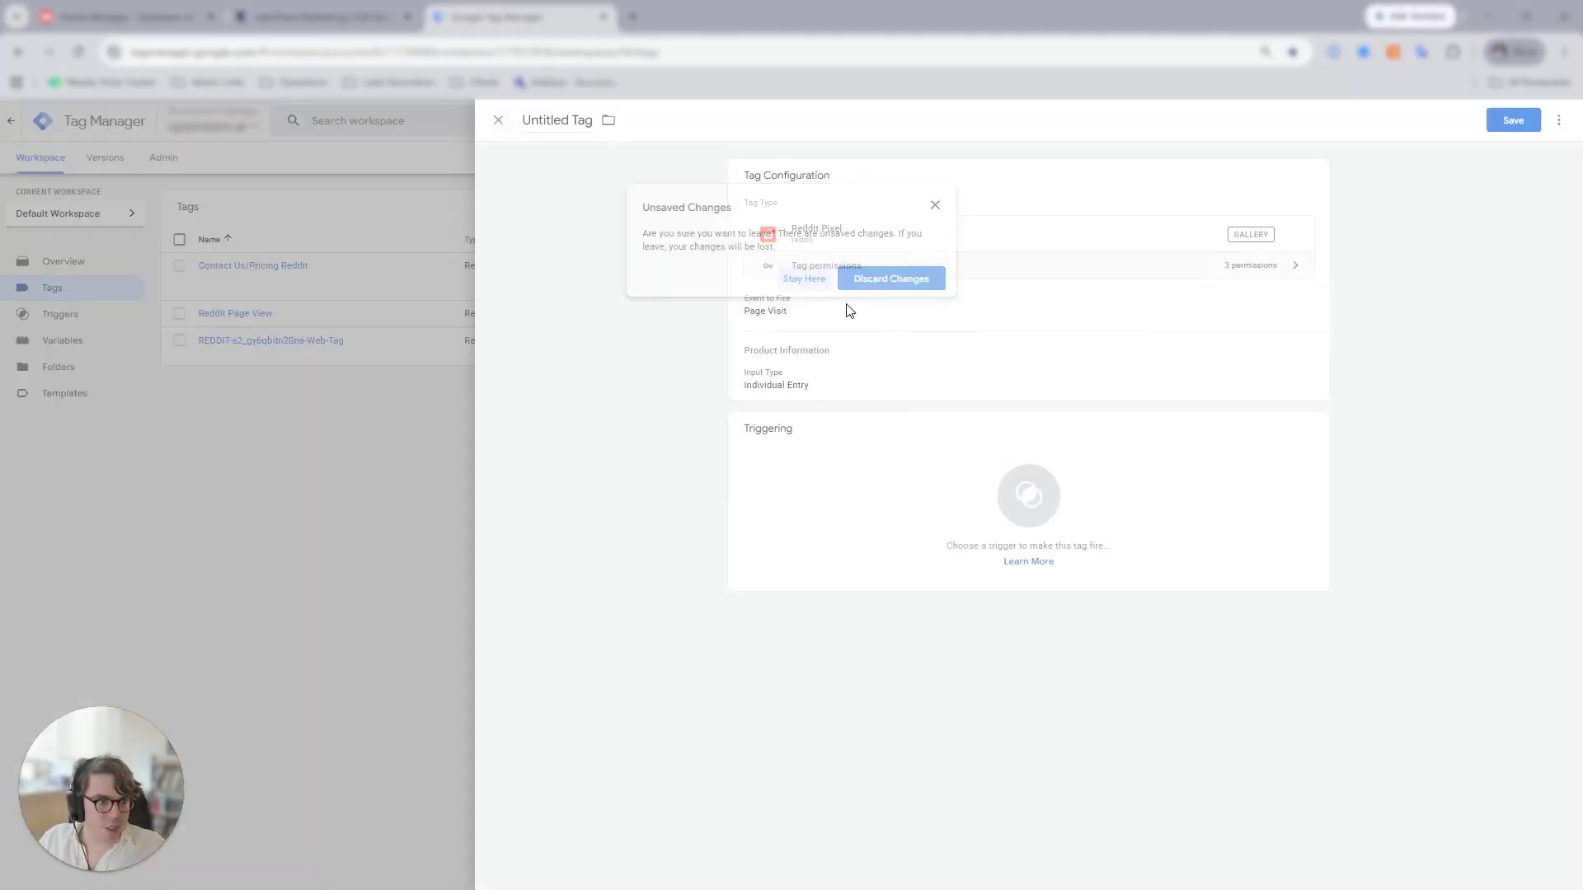
click(878, 277)
click(1127, 242)
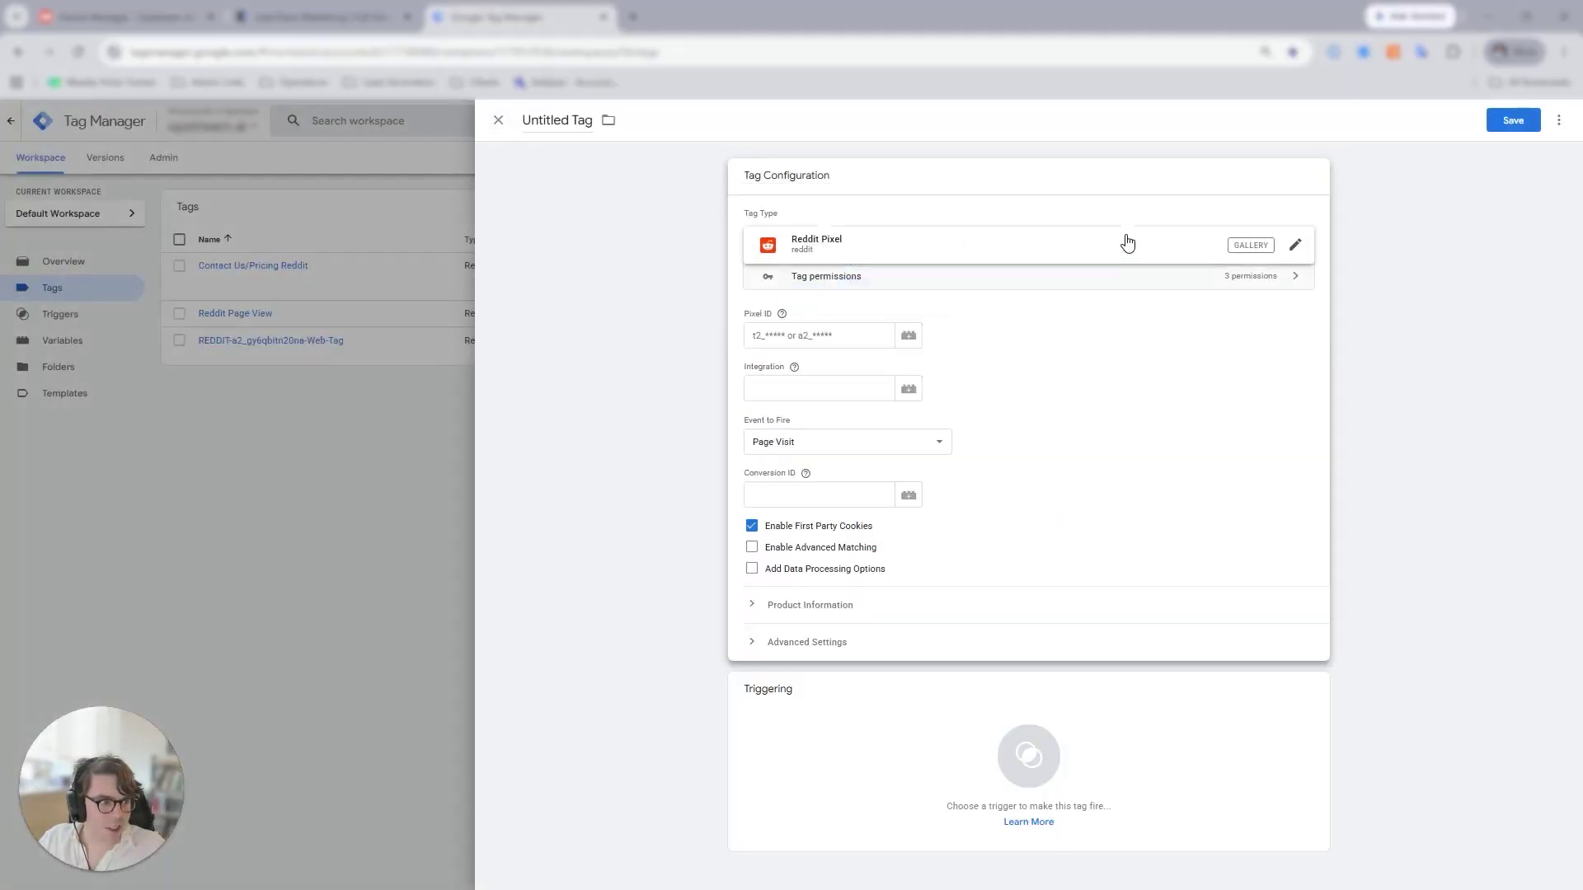
Search the Community Template Gallery for "redd" and return to the new tag without importing a template
click(1081, 247)
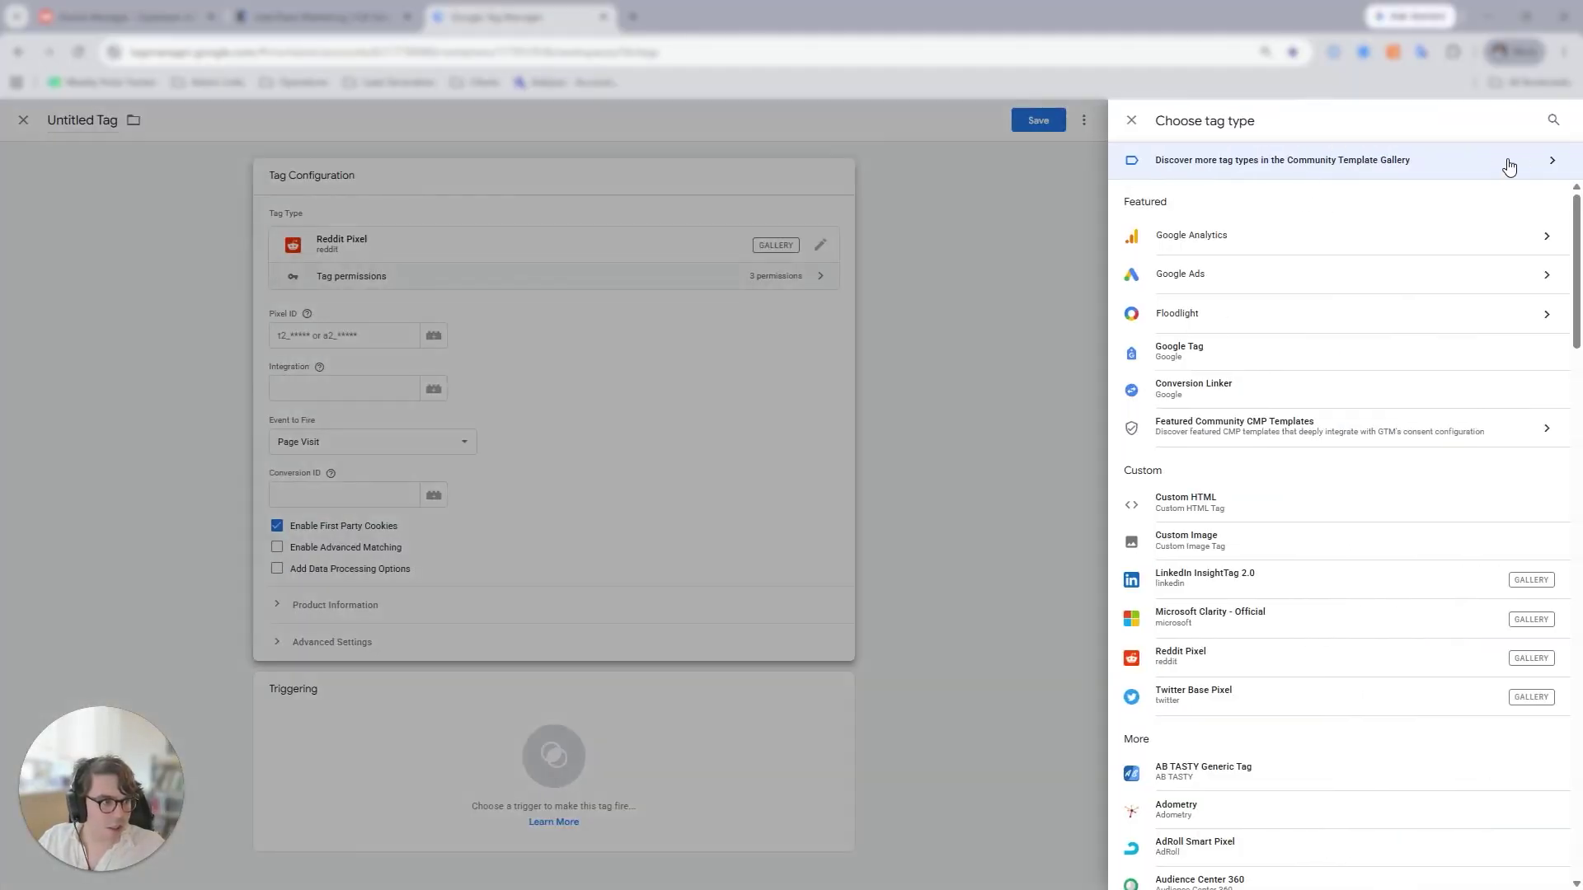
click(1509, 167)
click(1551, 124)
text(redd)
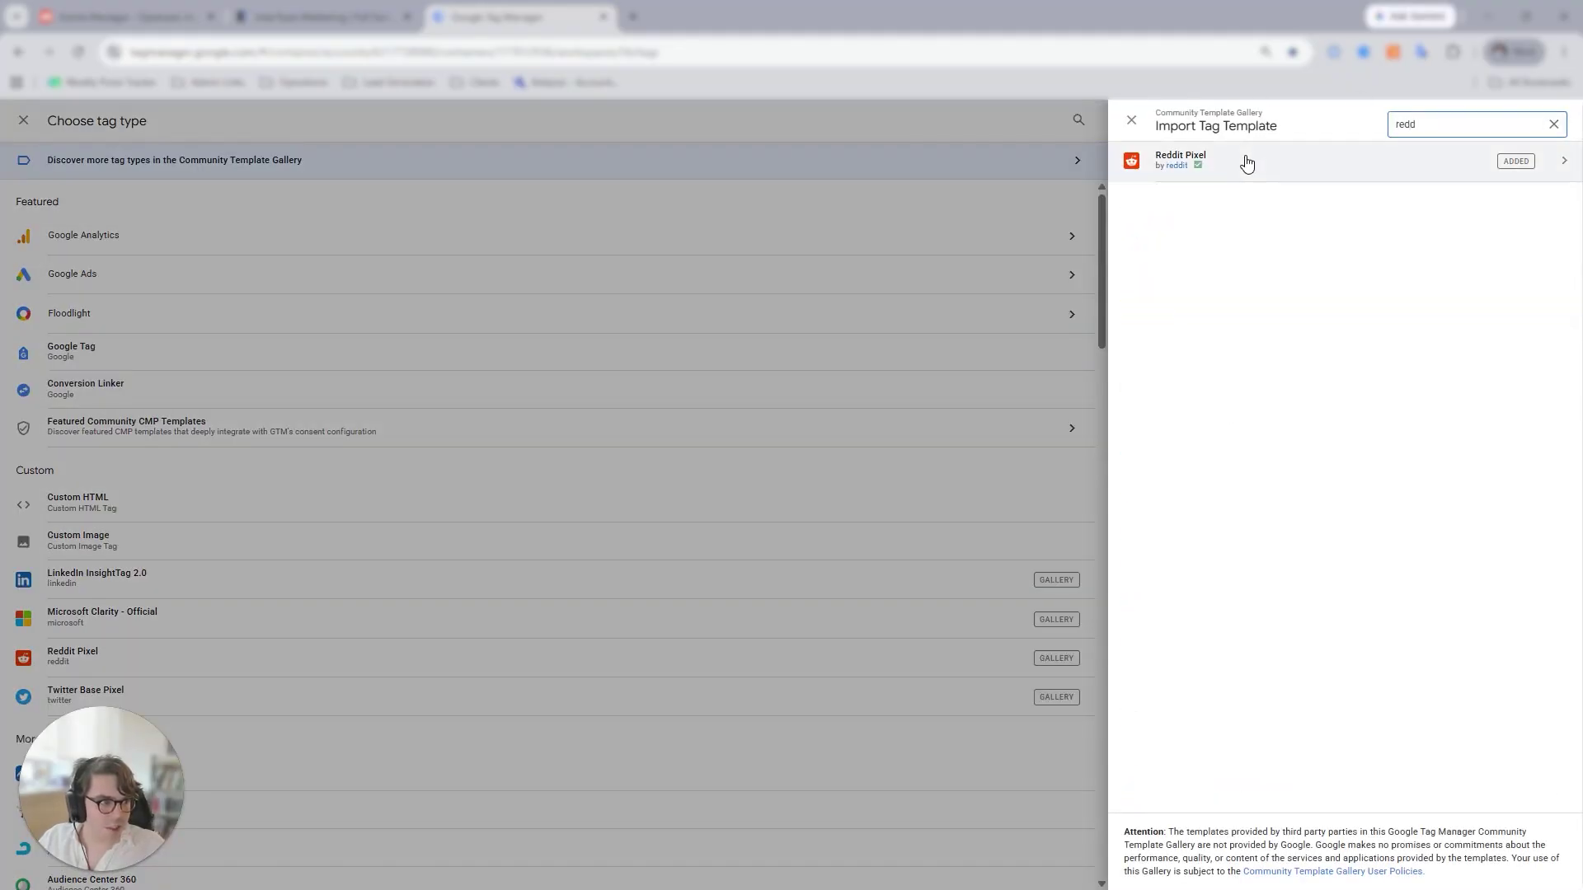
click(1138, 160)
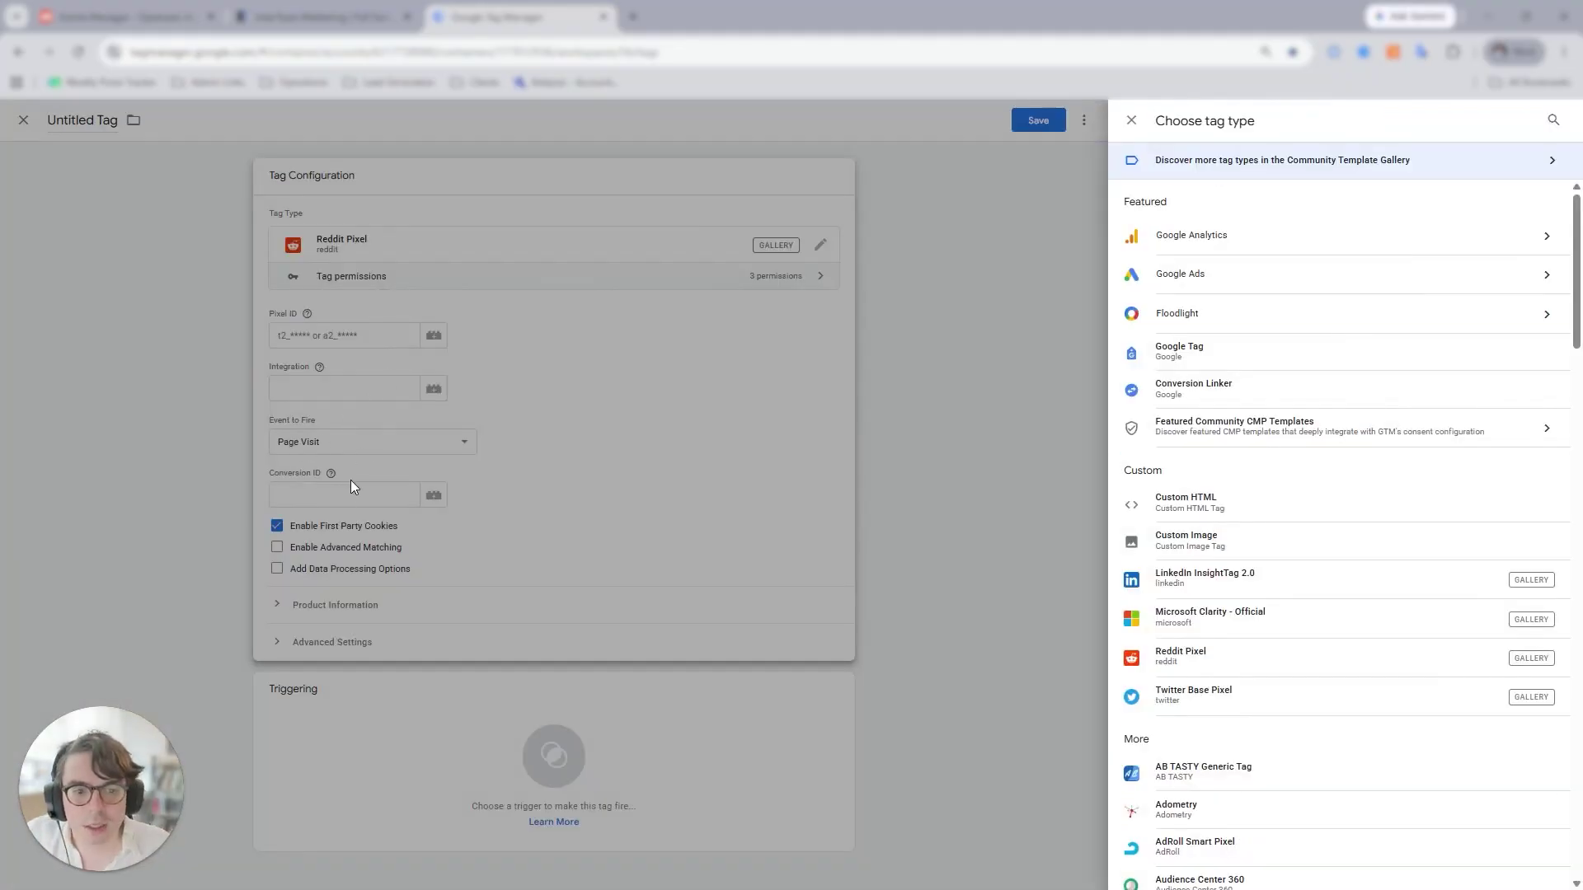
click(352, 463)
Fill in the new tag's Pixel ID and discard the unsaved tag
click(819, 335)
click(793, 368)
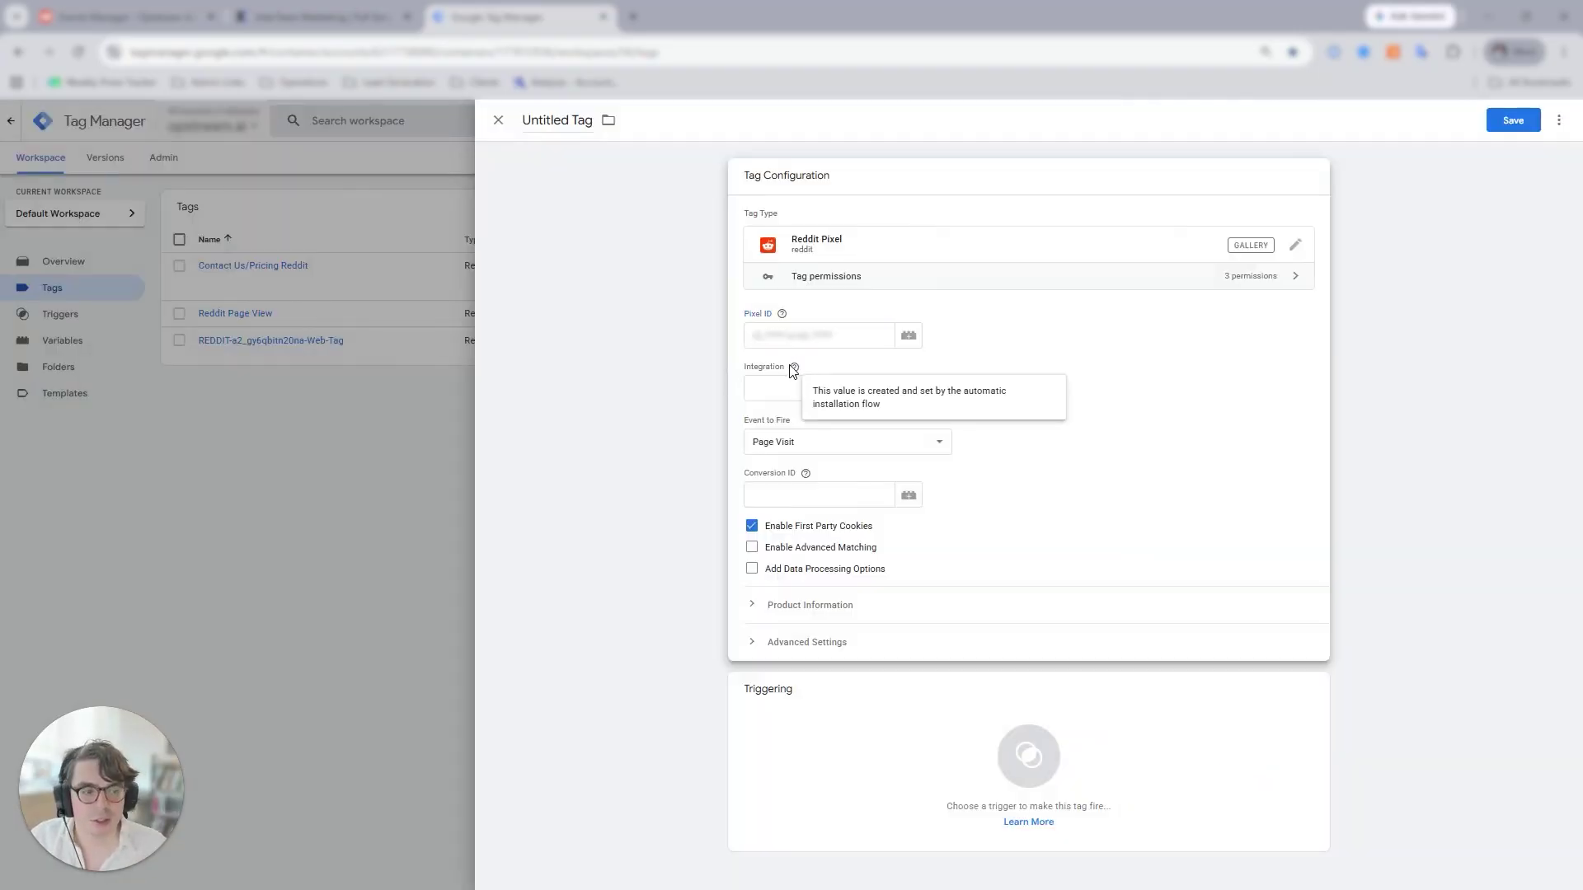
click(498, 119)
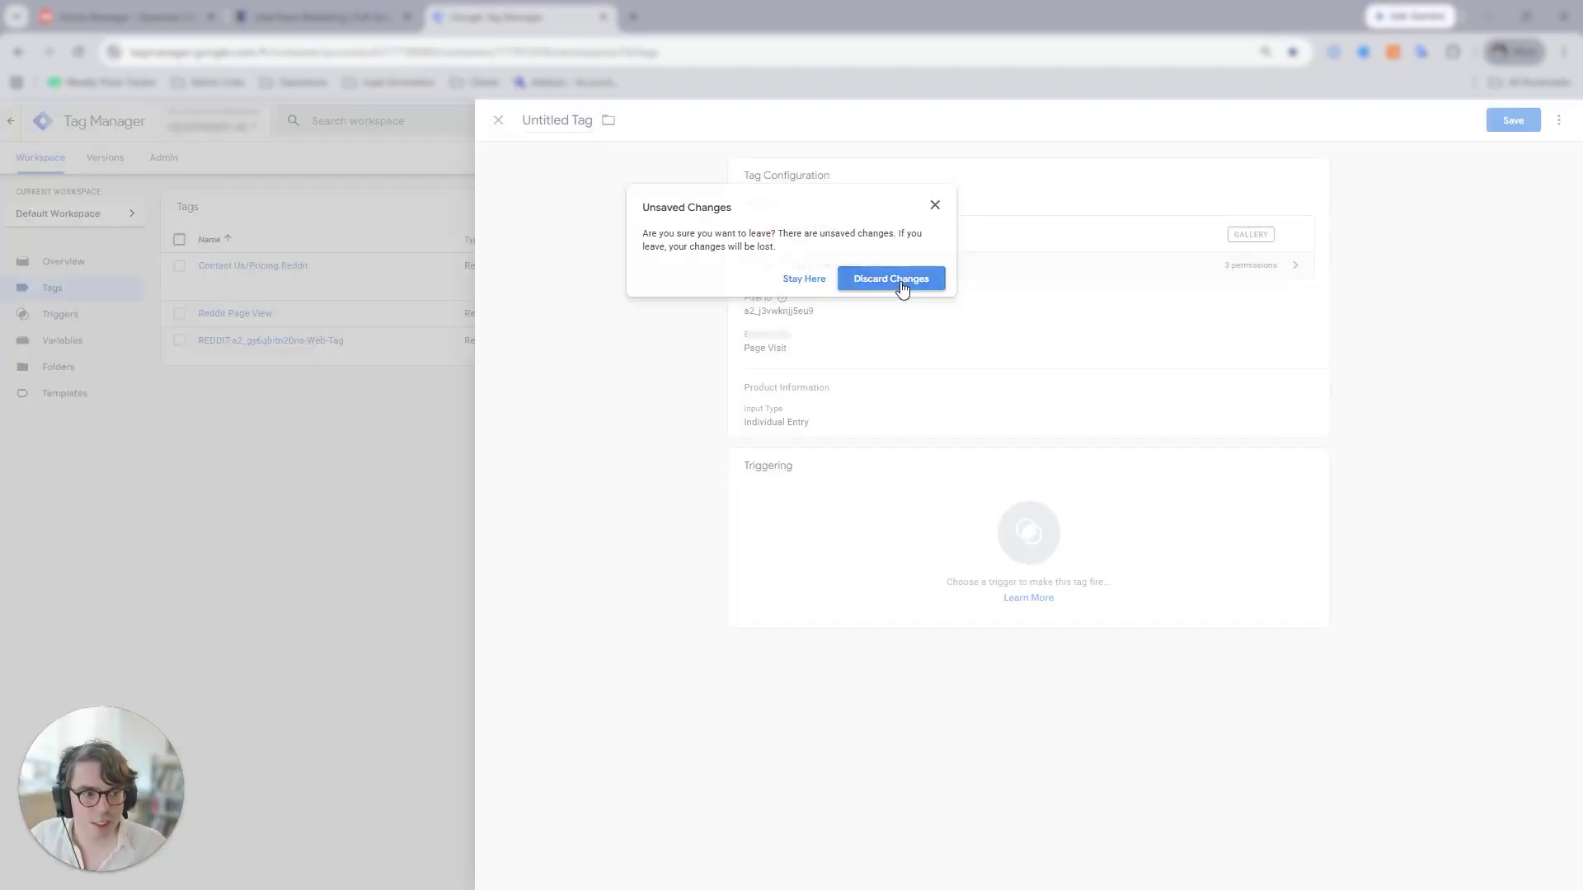
click(902, 281)
Examine the Reddit Page View tag's Event to Fire options and its advanced matching parameters
click(254, 315)
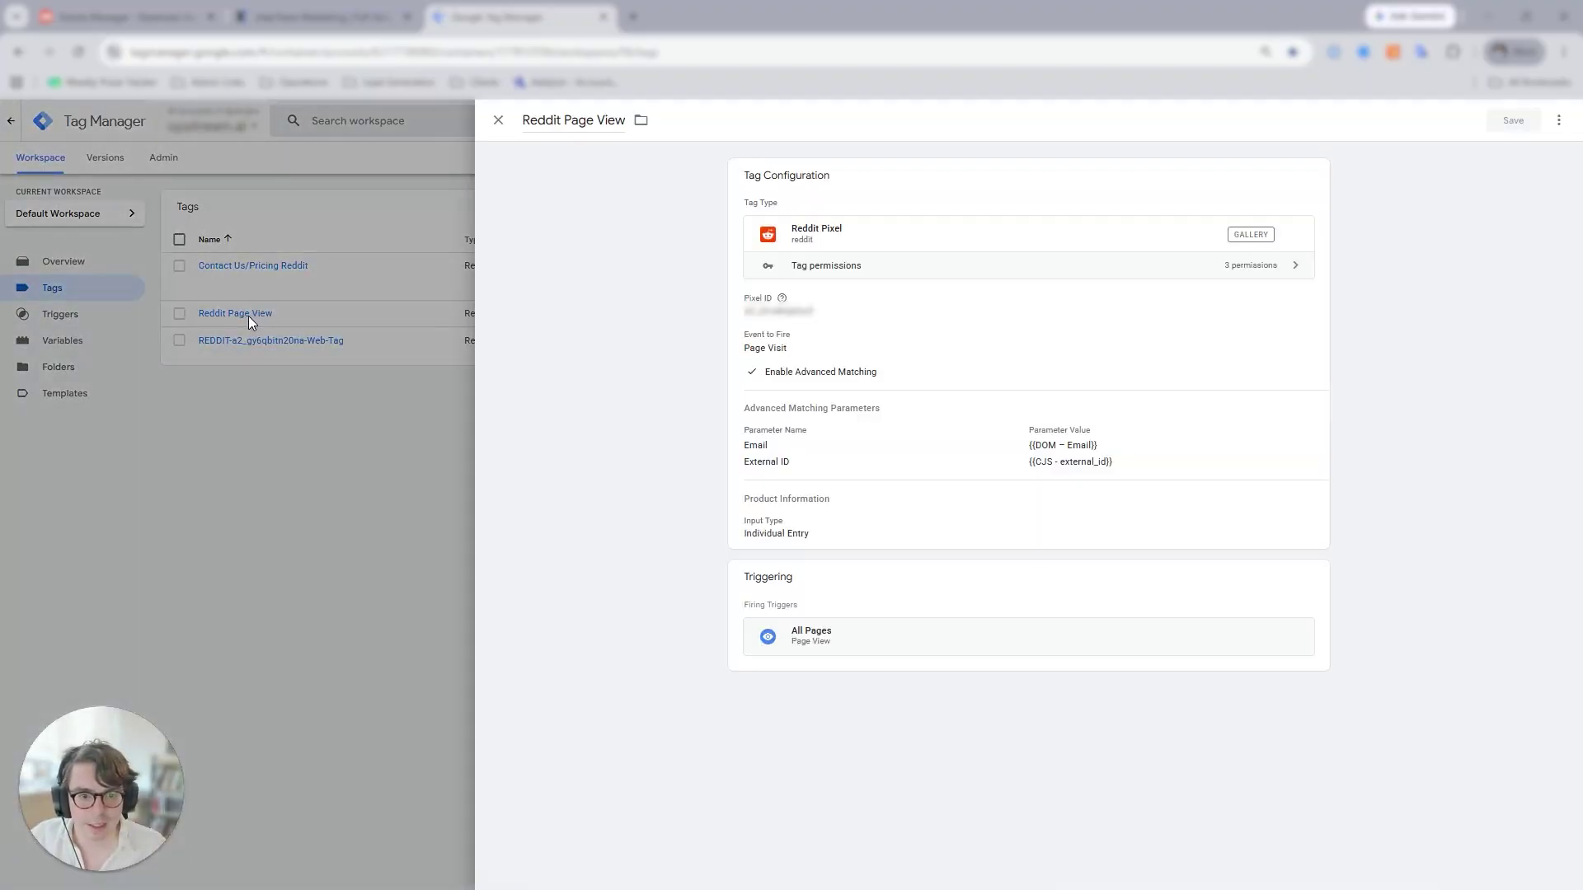
click(801, 376)
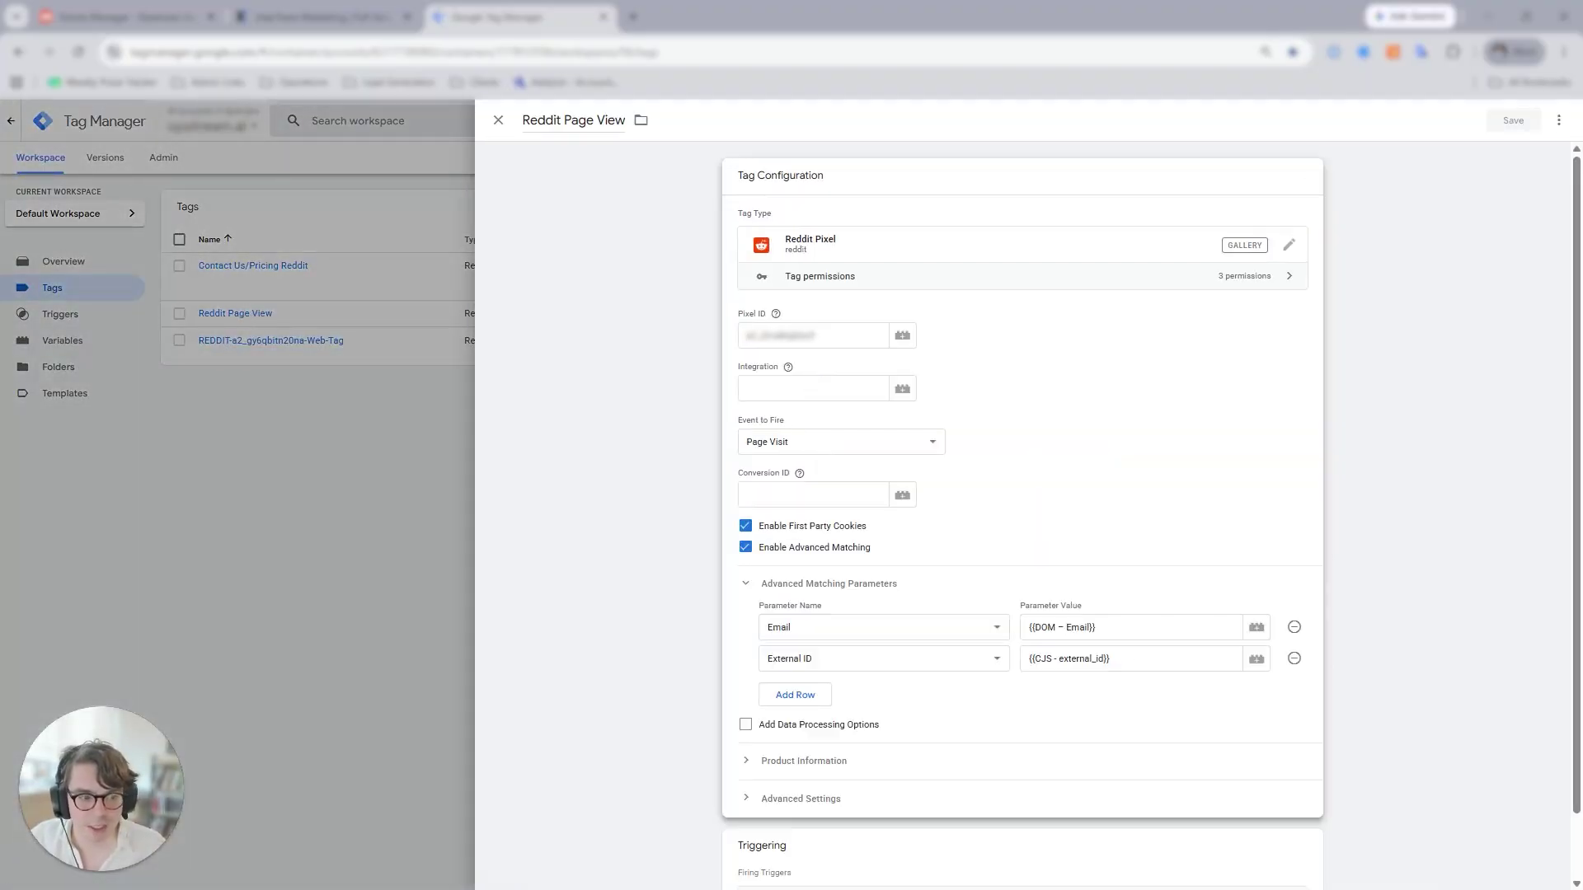
click(836, 443)
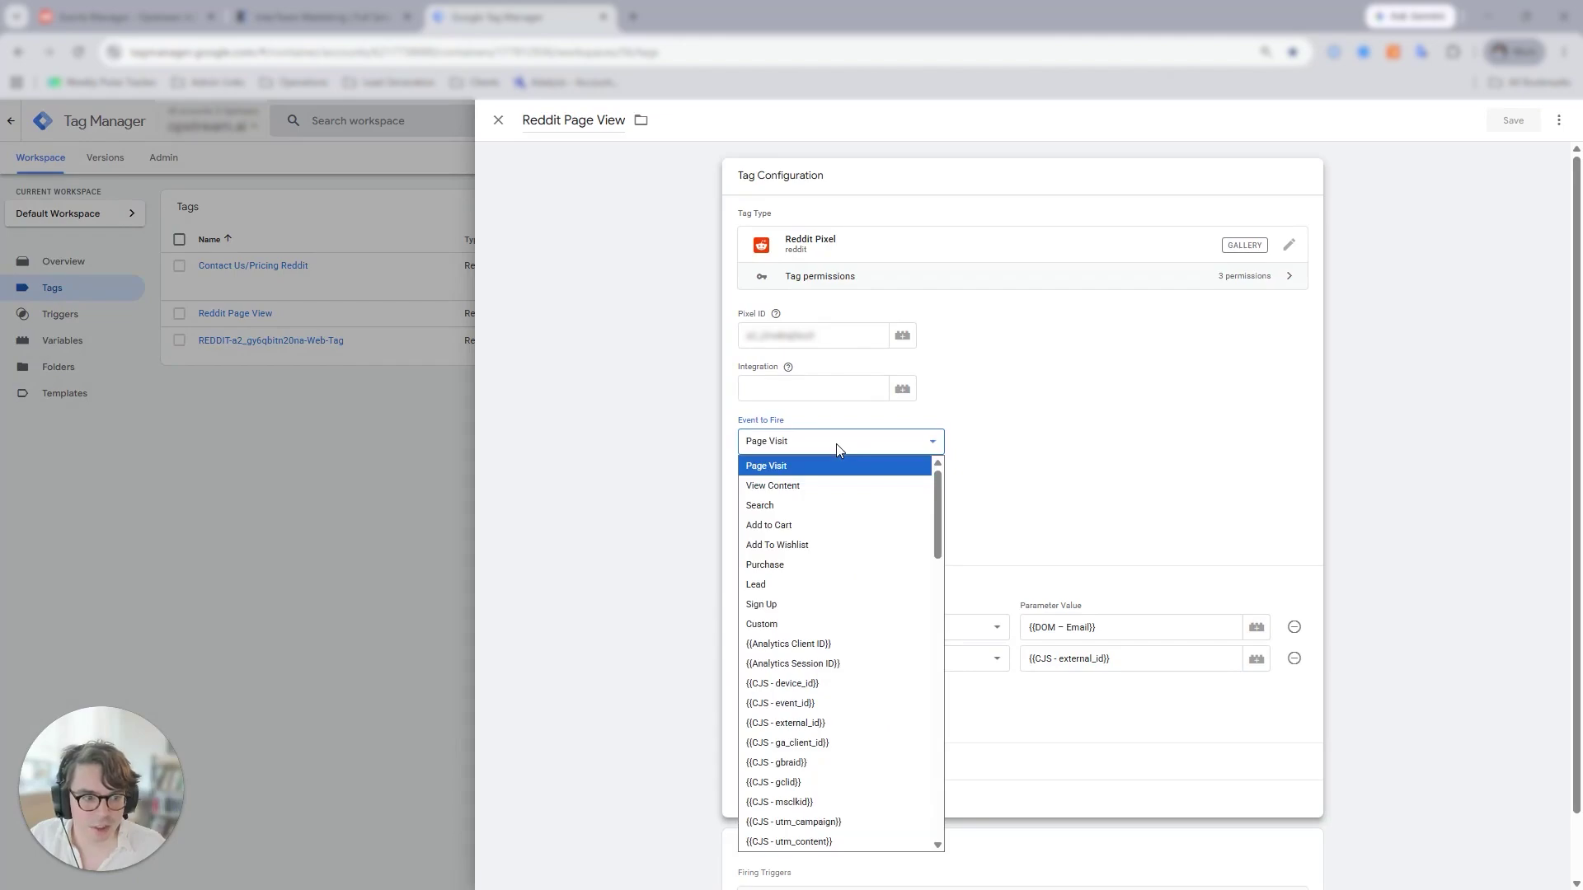
click(757, 467)
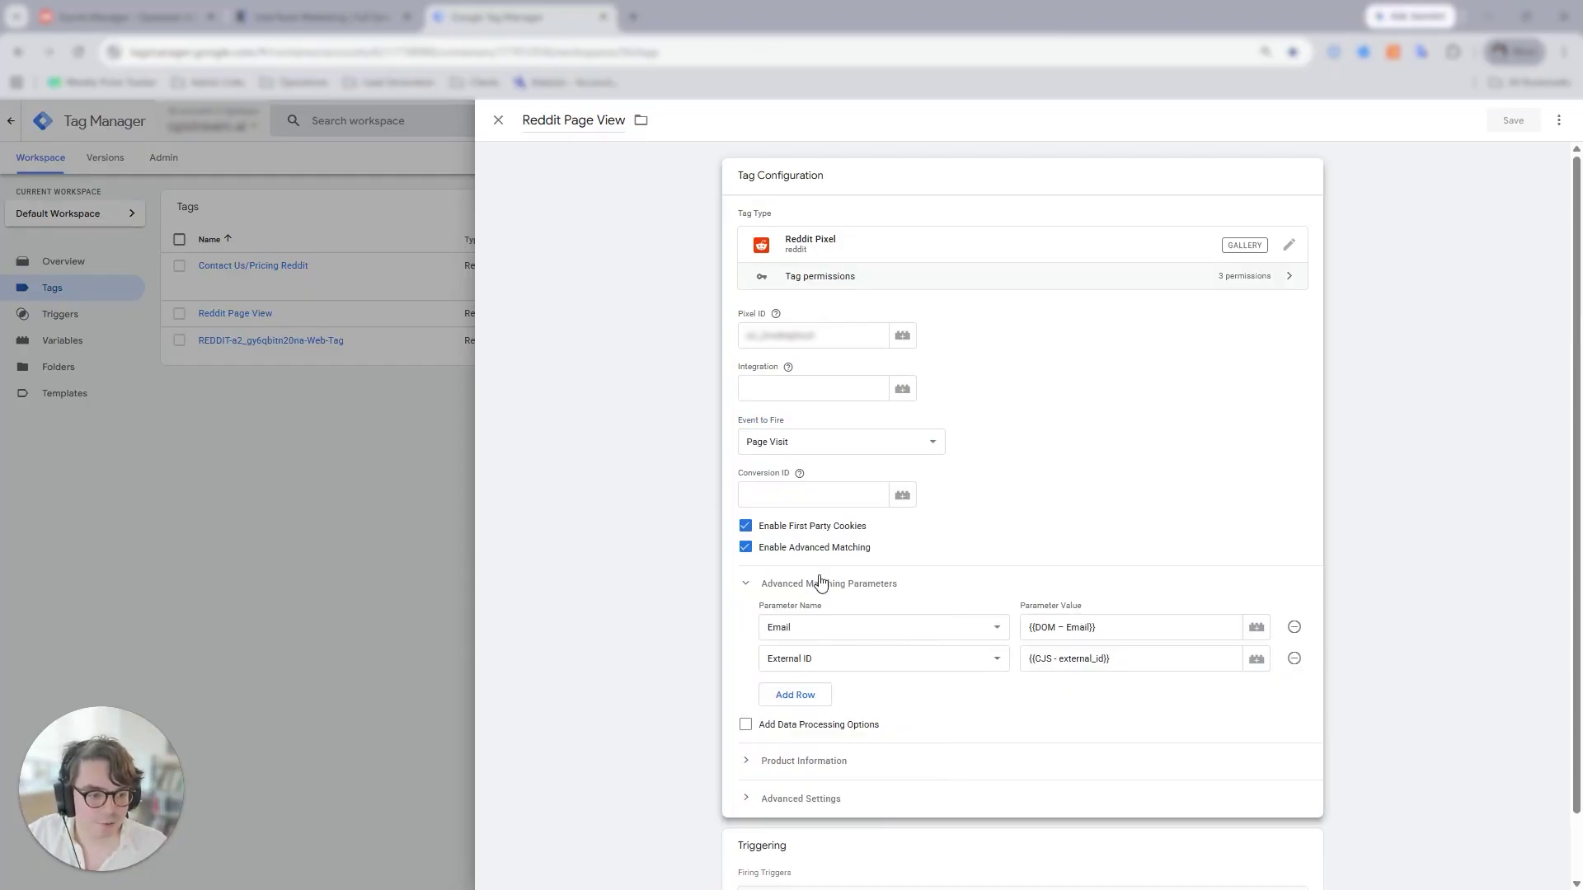
drag(749, 607, 861, 631)
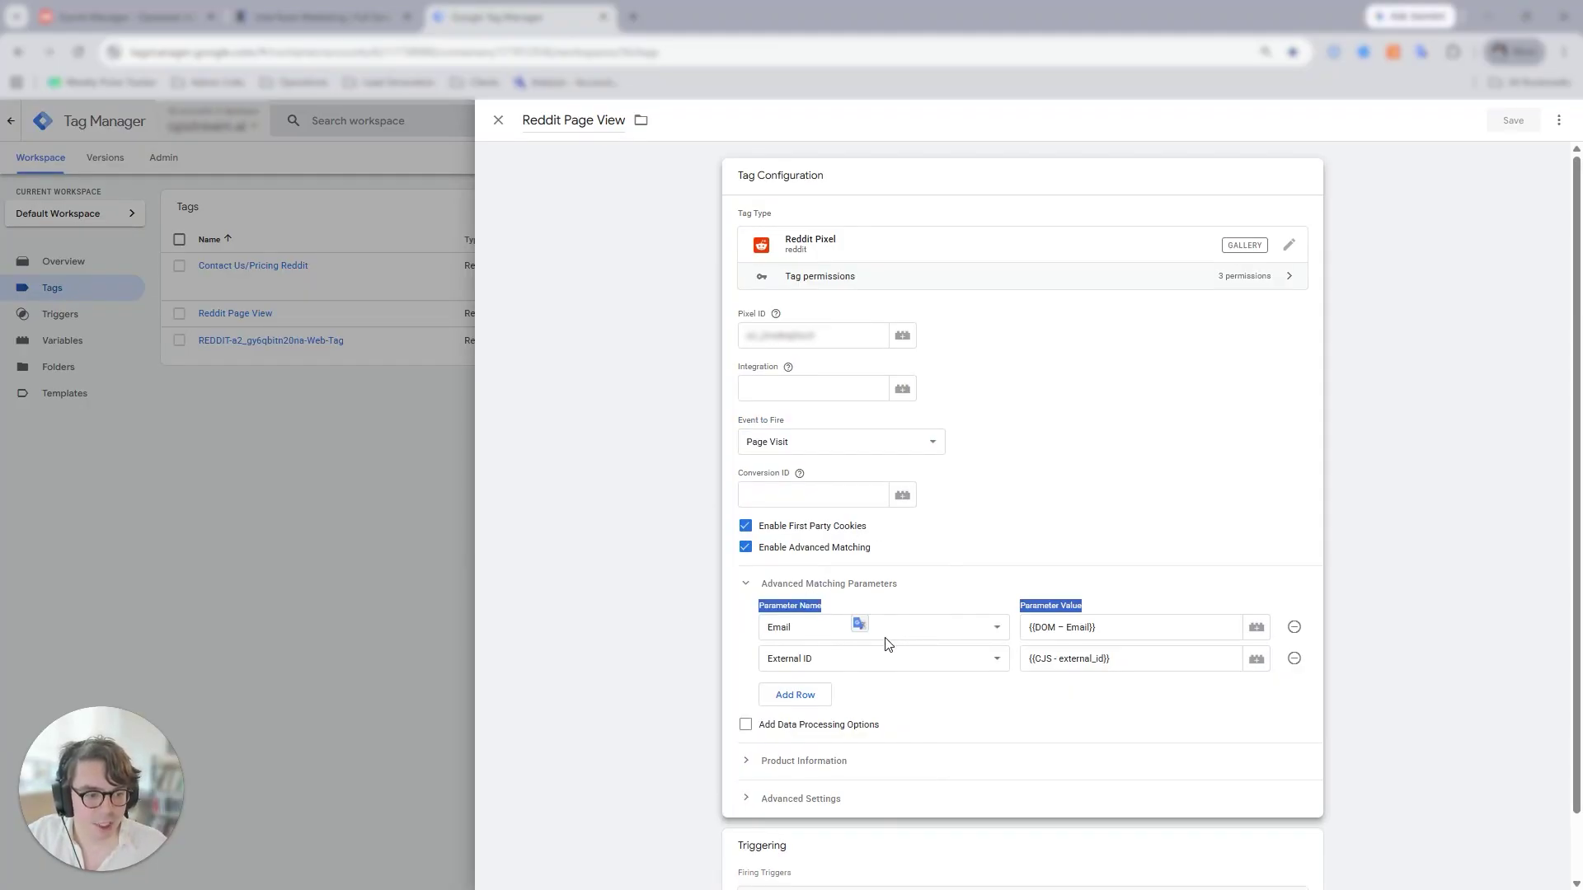
click(739, 624)
scroll(777, 651, down, 1)
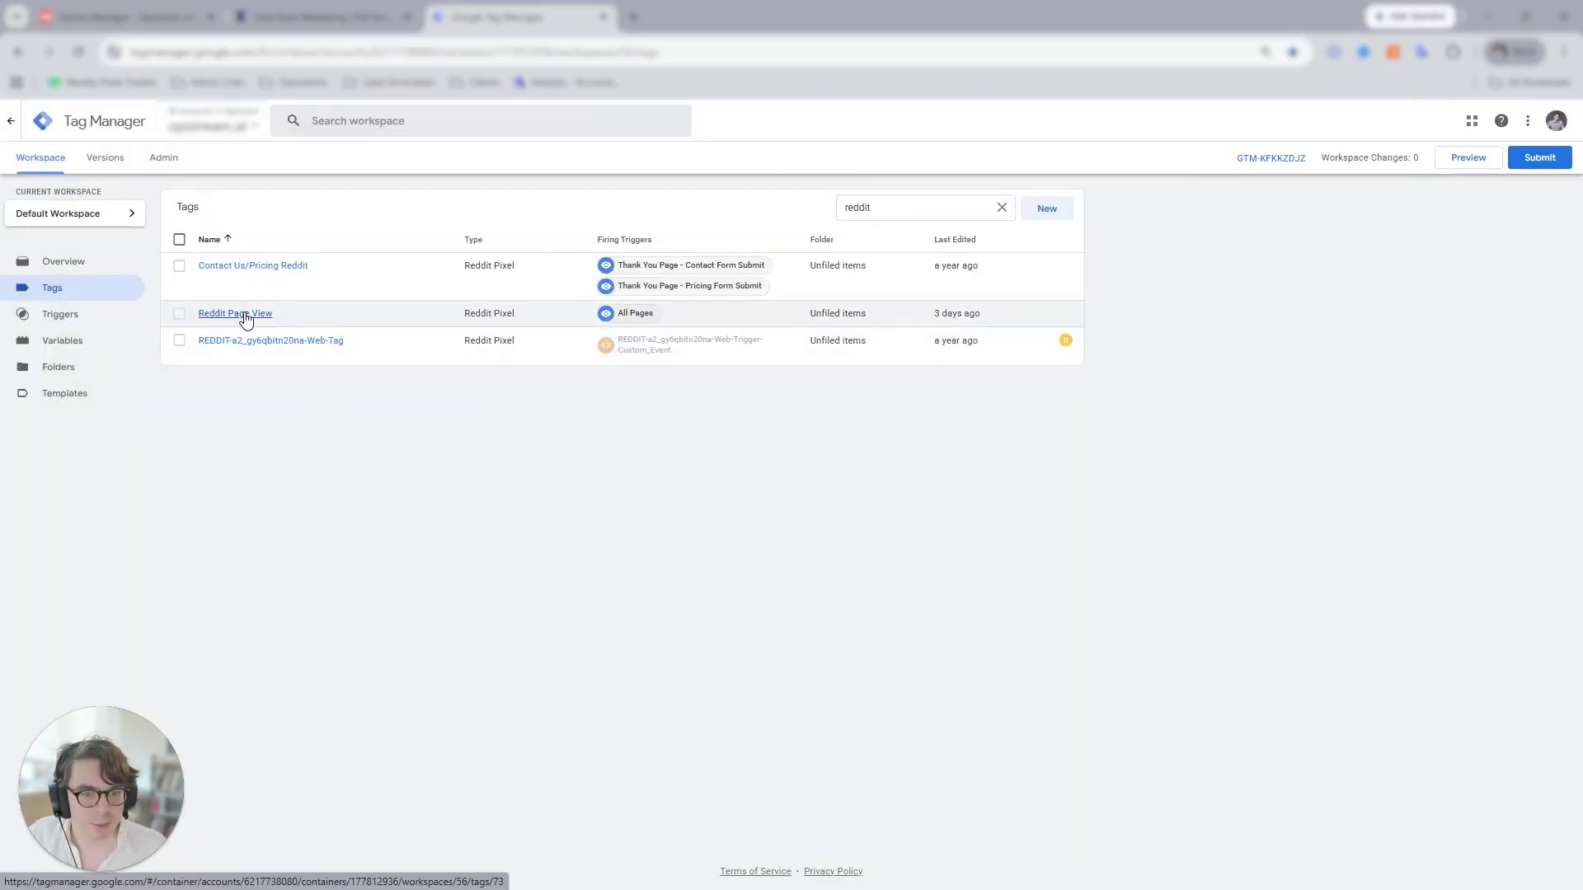
Open the Reddit Page View tag and change its name to "Reddit Ads - Lead - 6/8/26 - IT"
click(239, 315)
click(1558, 120)
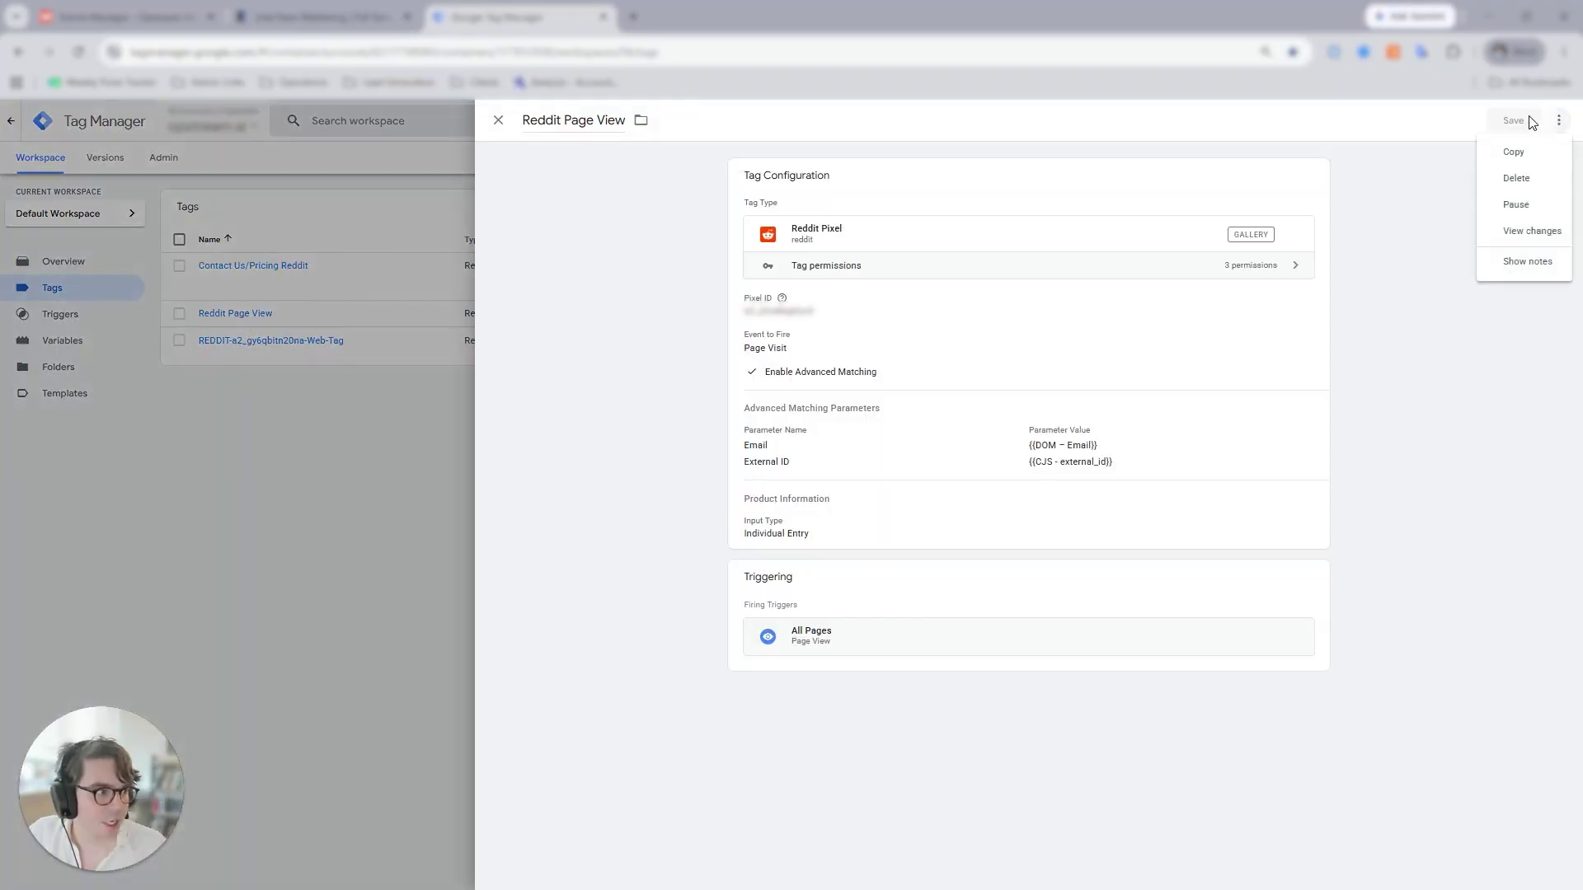
click(568, 121)
text(Ads)
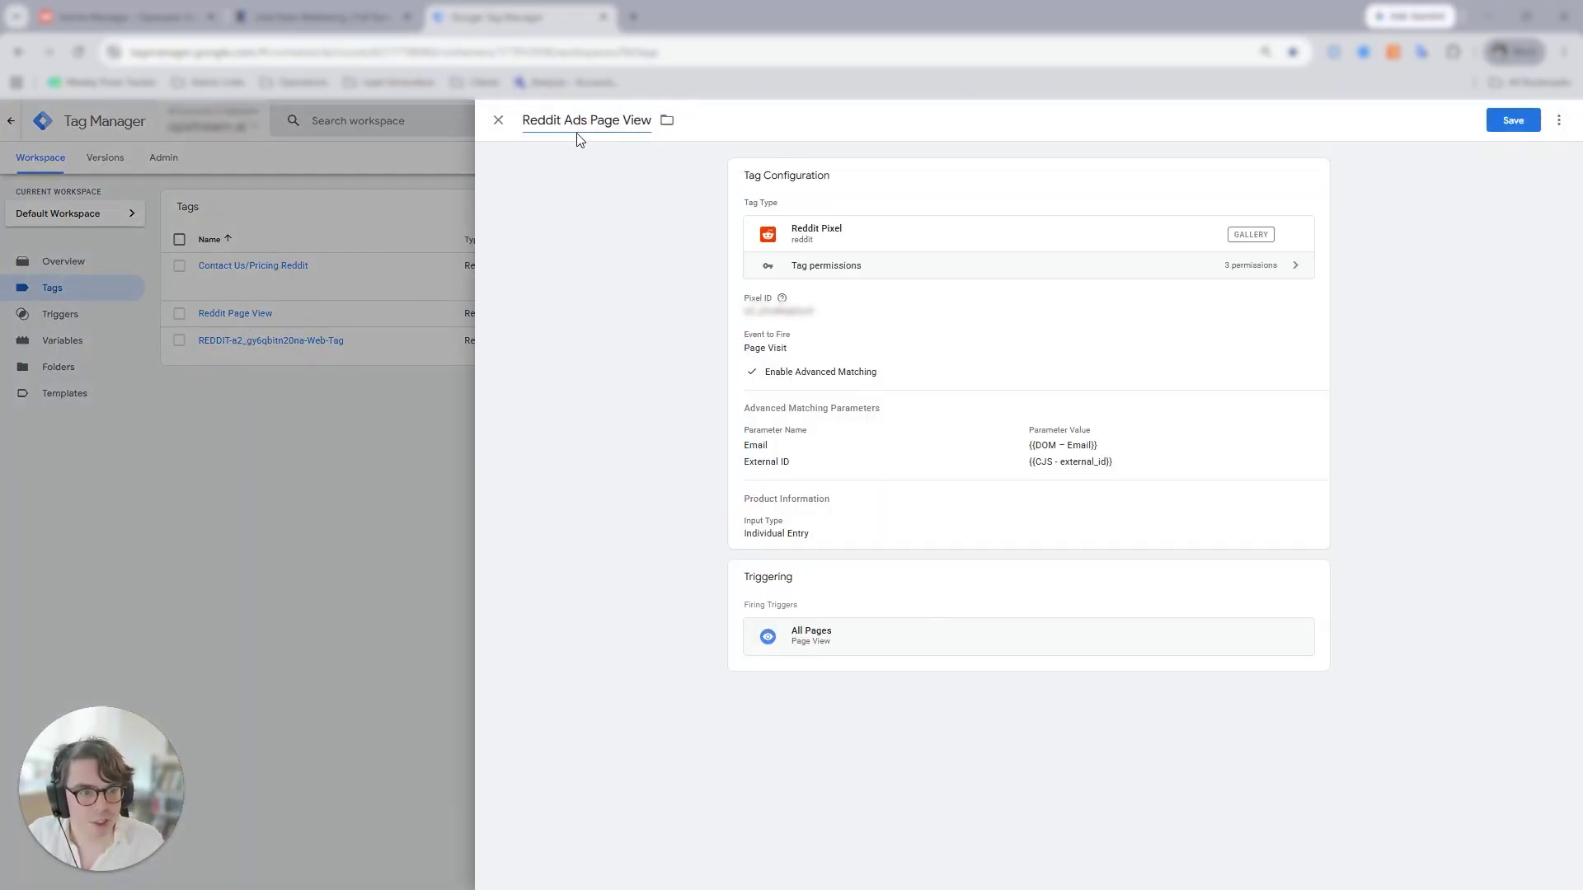
key(shift+End)
text(- Lead)
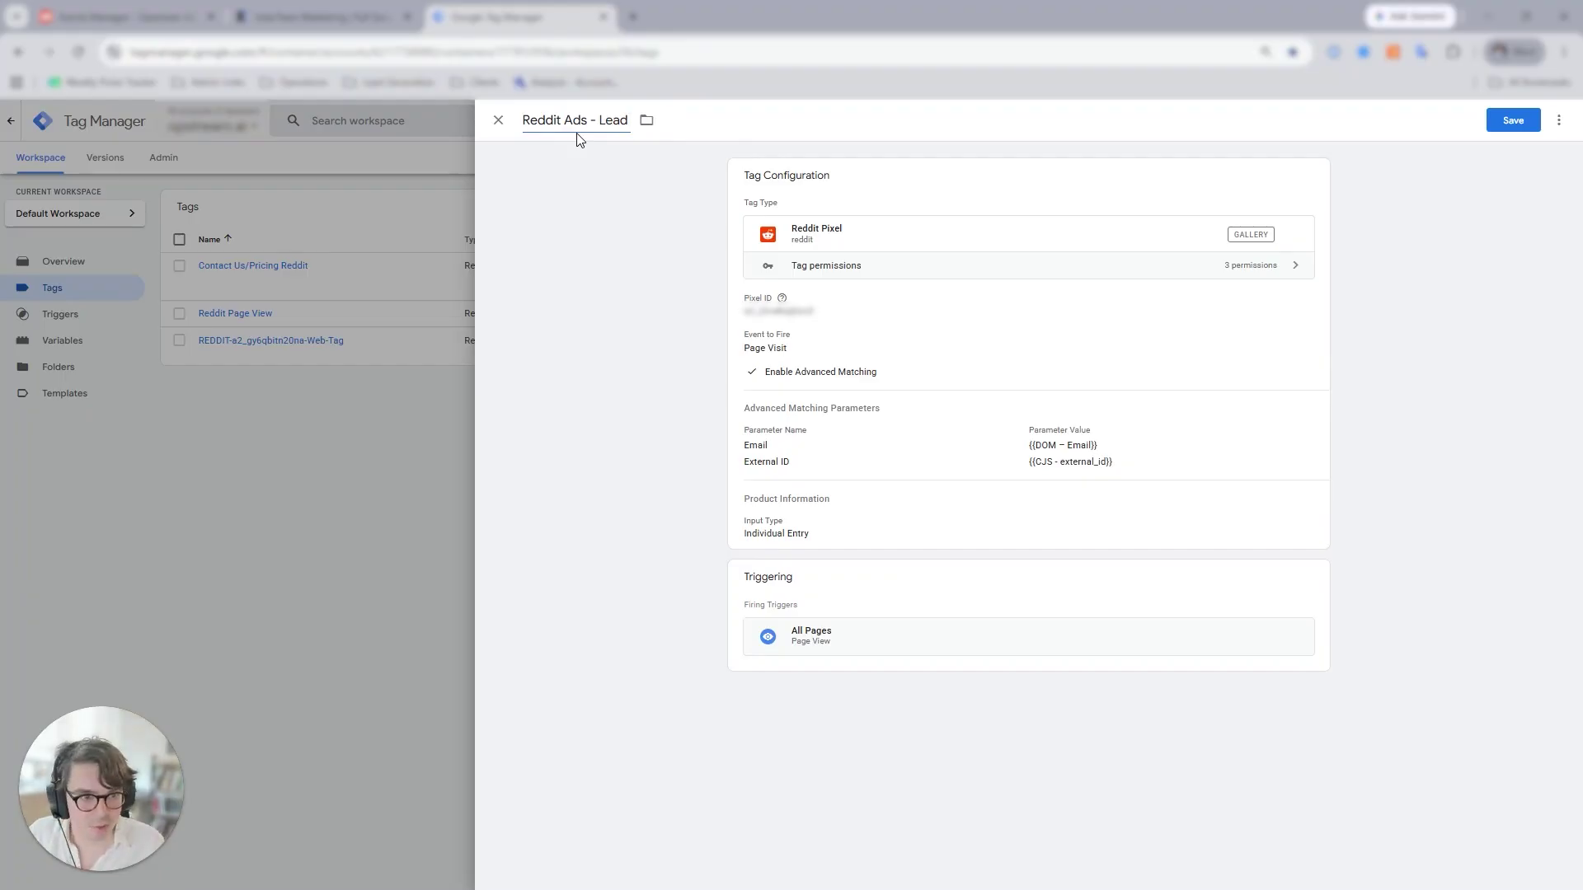
text(- 6/)
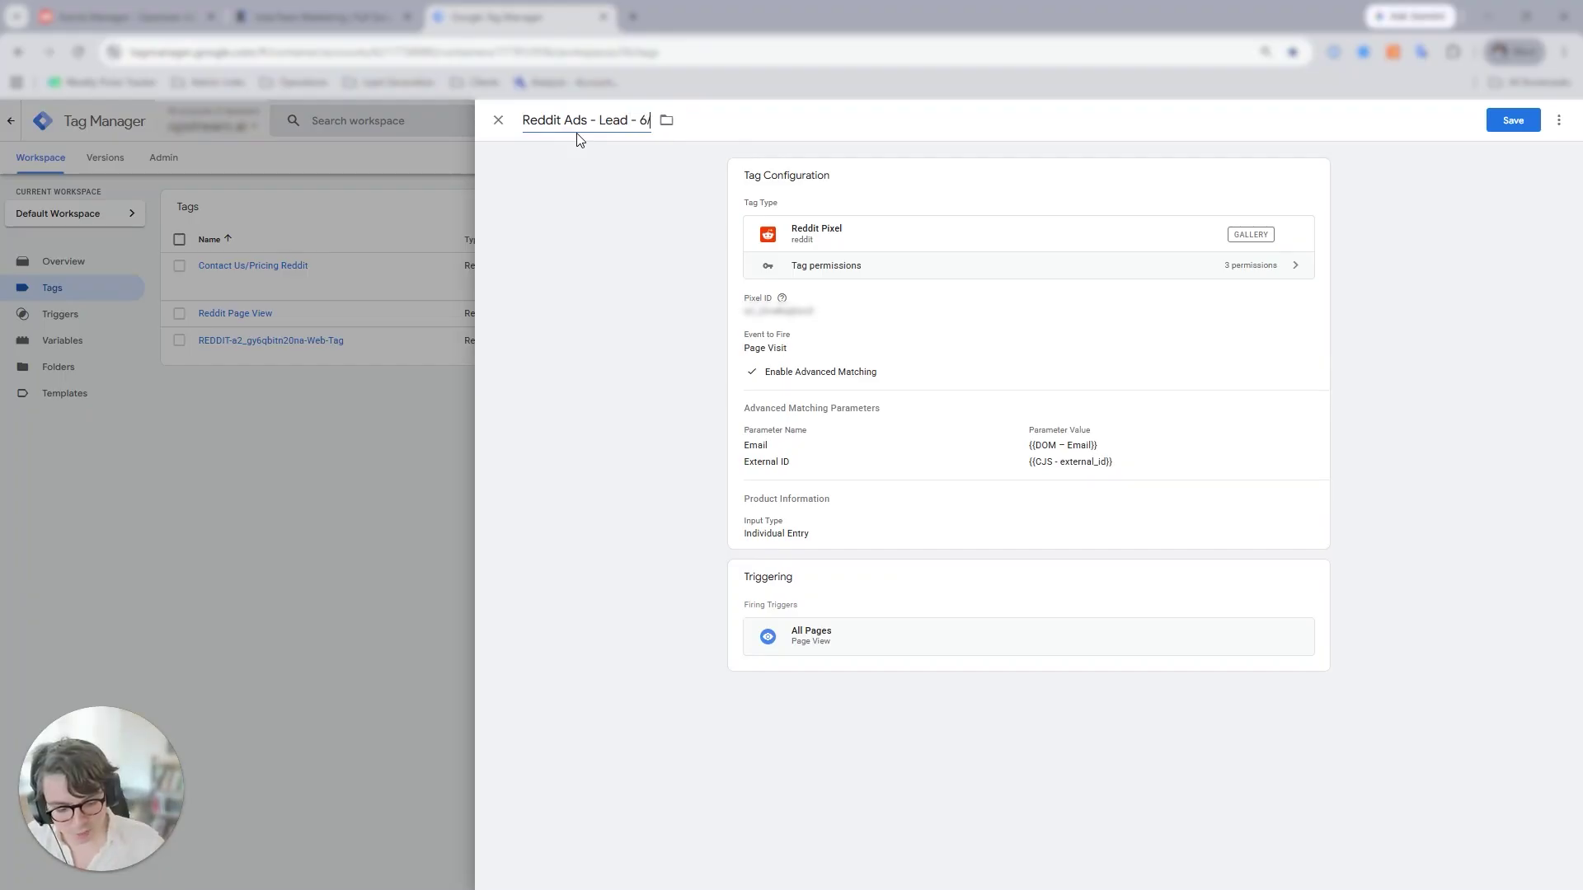
text(8/26 - IT)
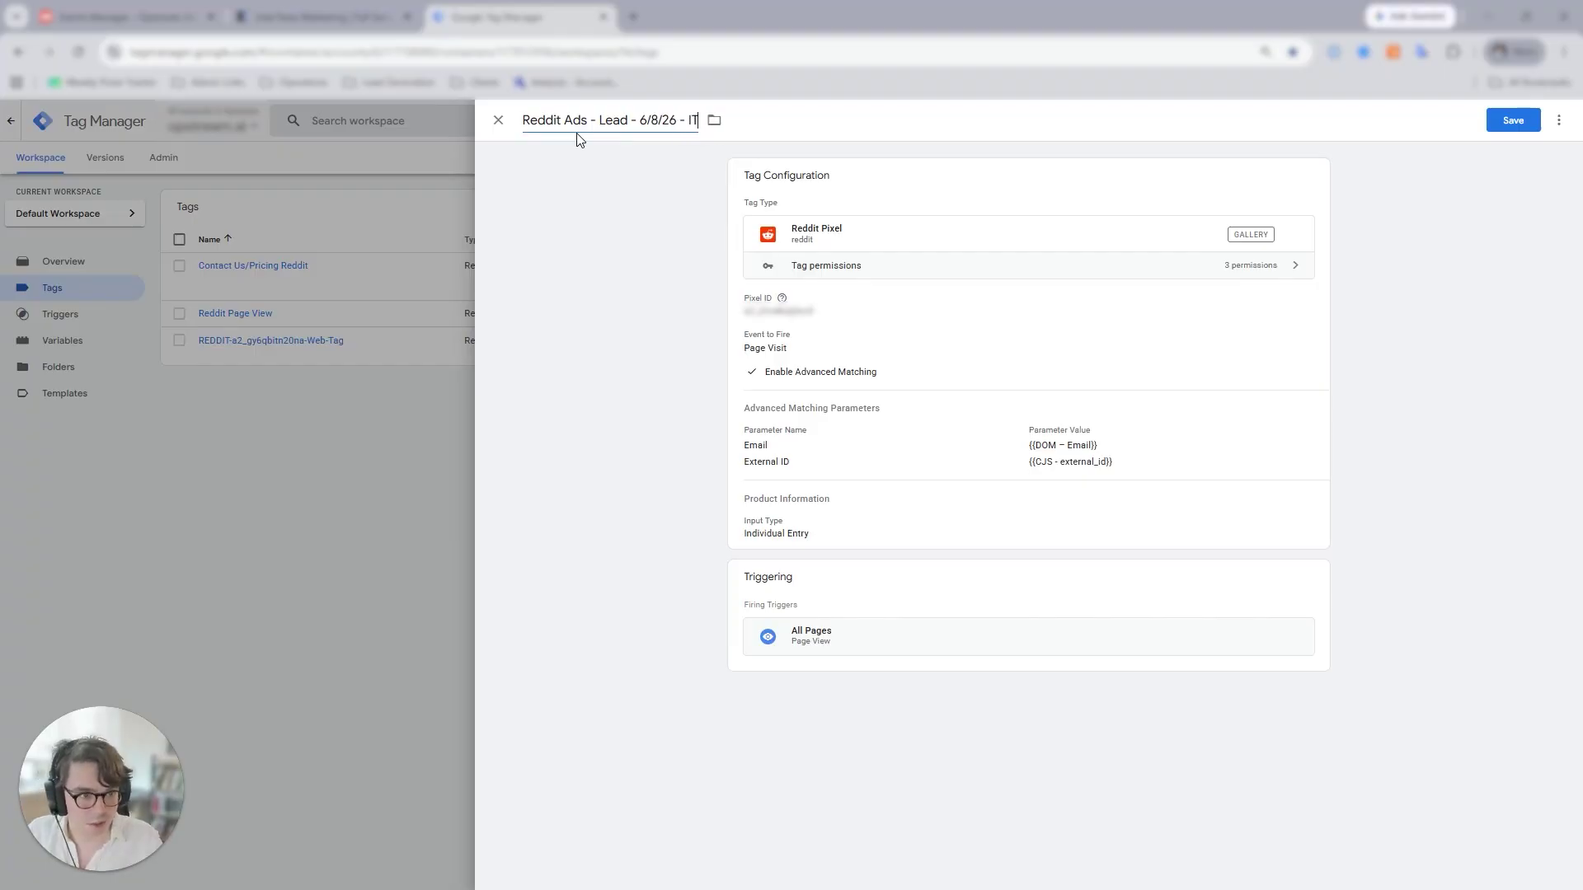
drag(676, 120, 708, 125)
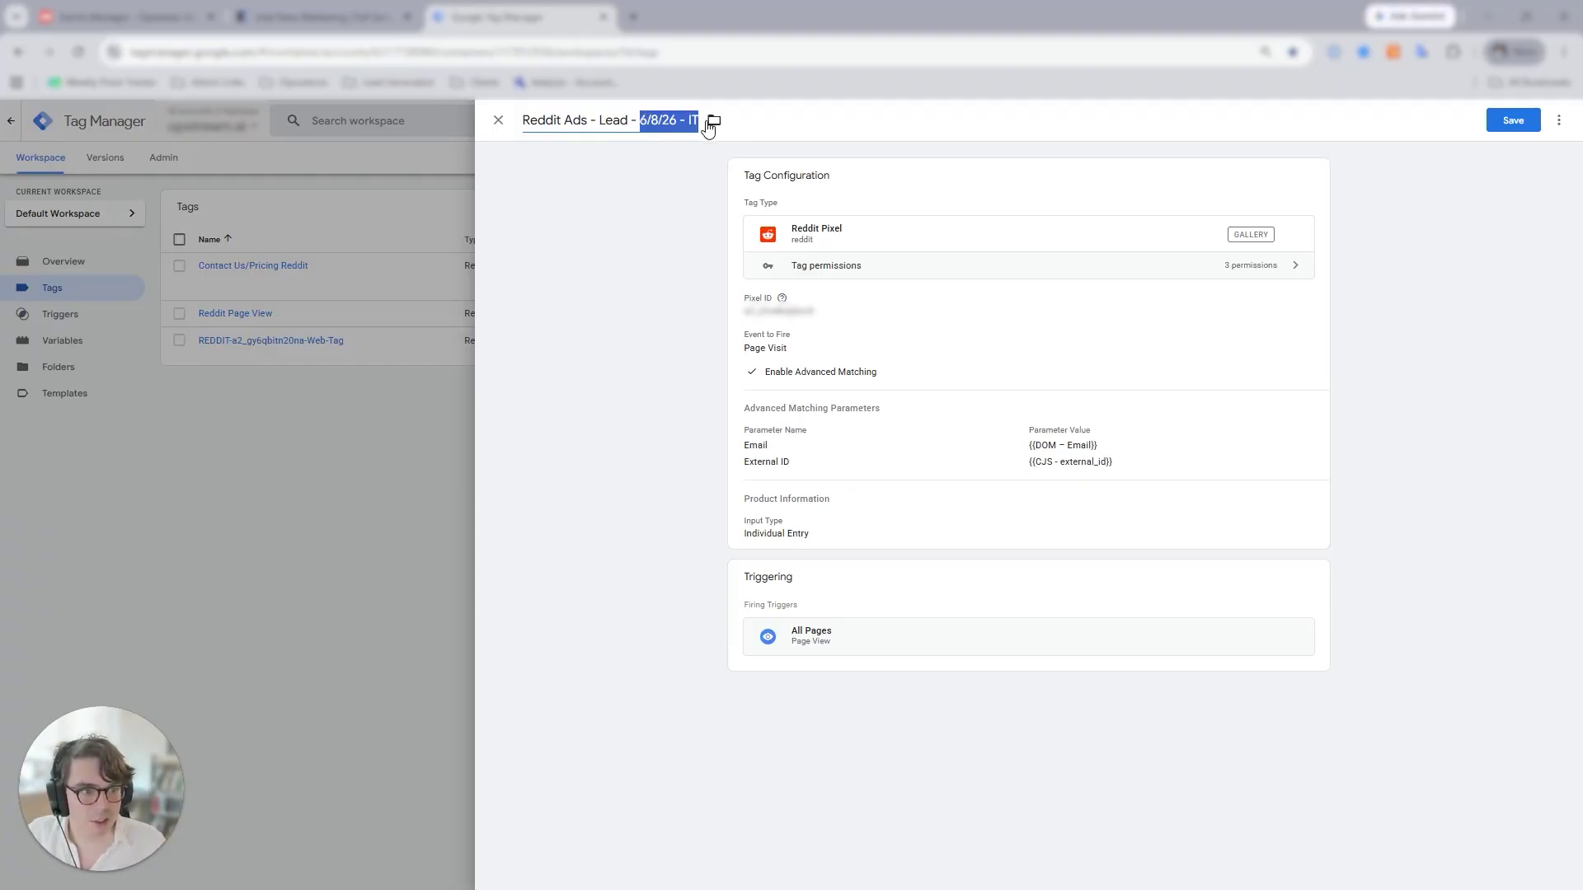
click(650, 120)
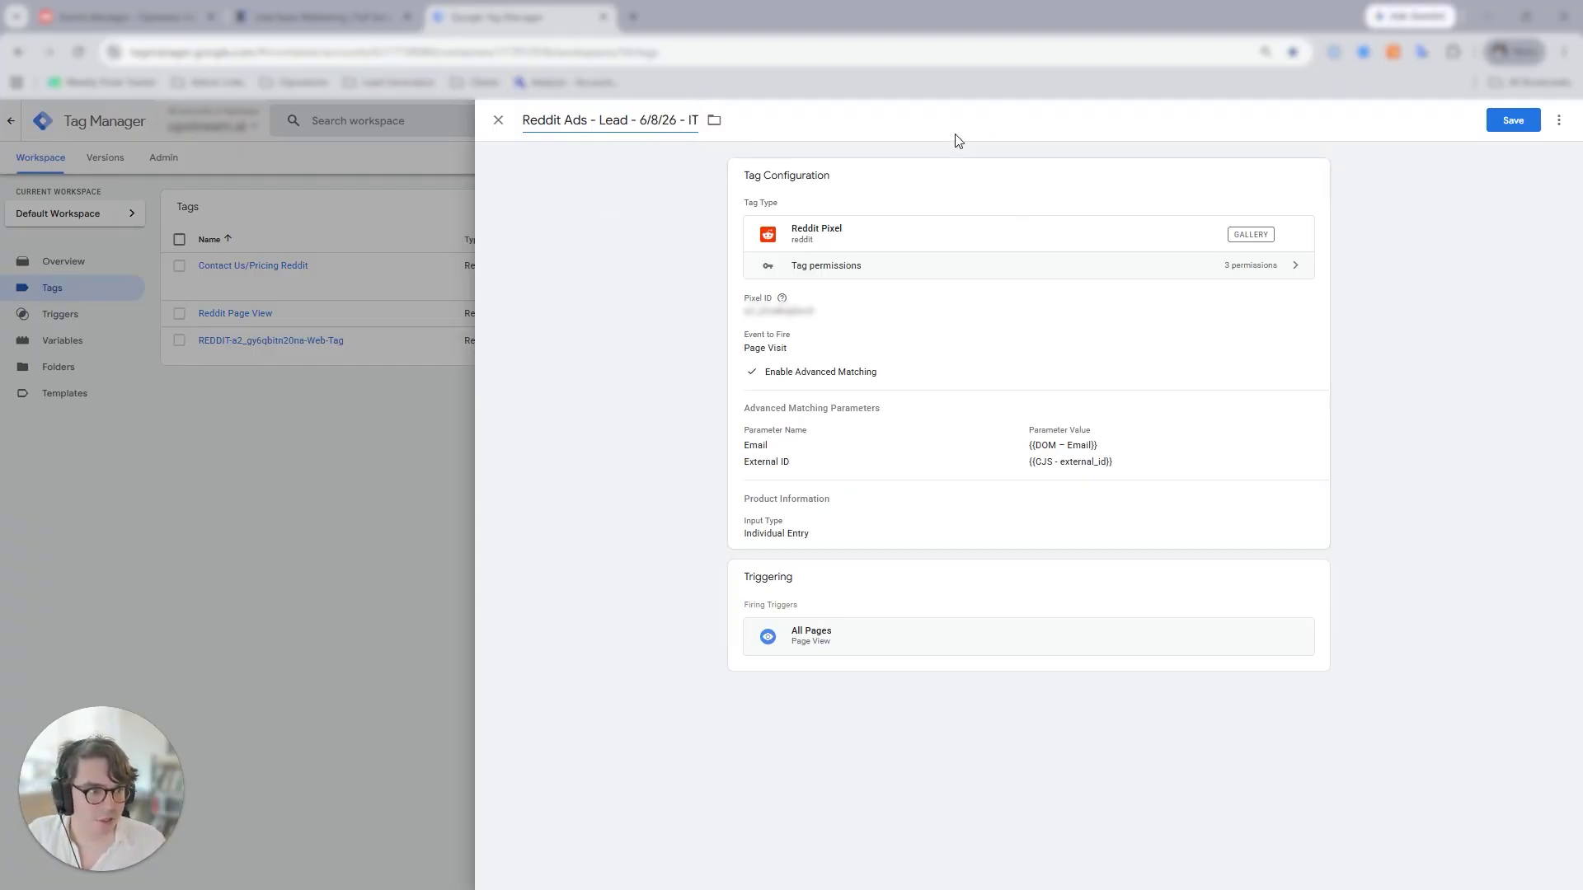
Change the event to fire in the Reddit Pixel tag configuration to Lead
click(807, 451)
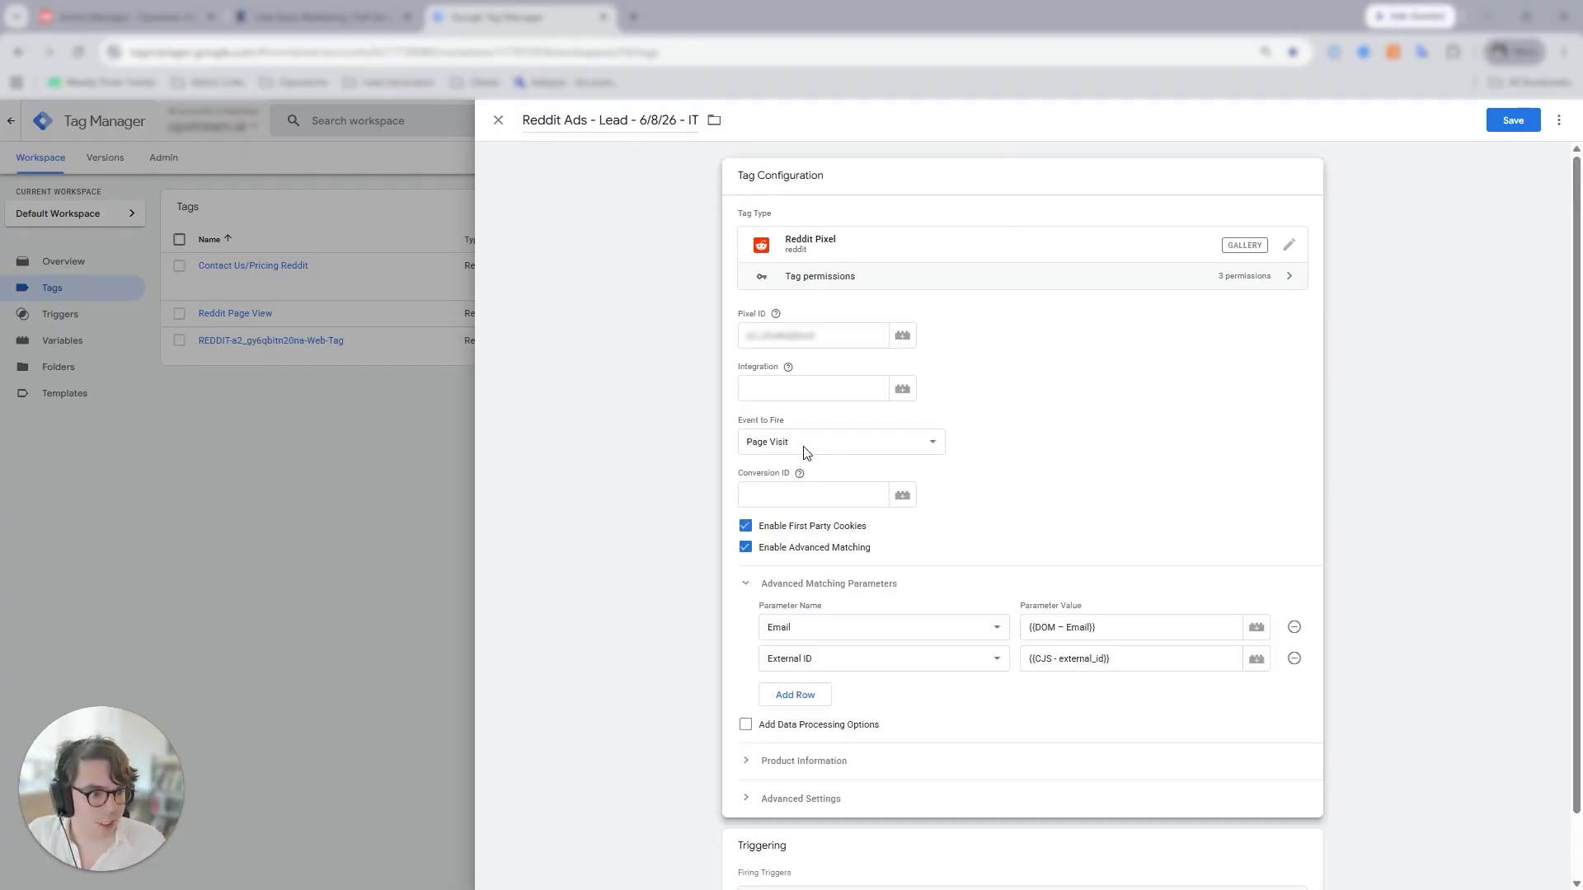
click(808, 447)
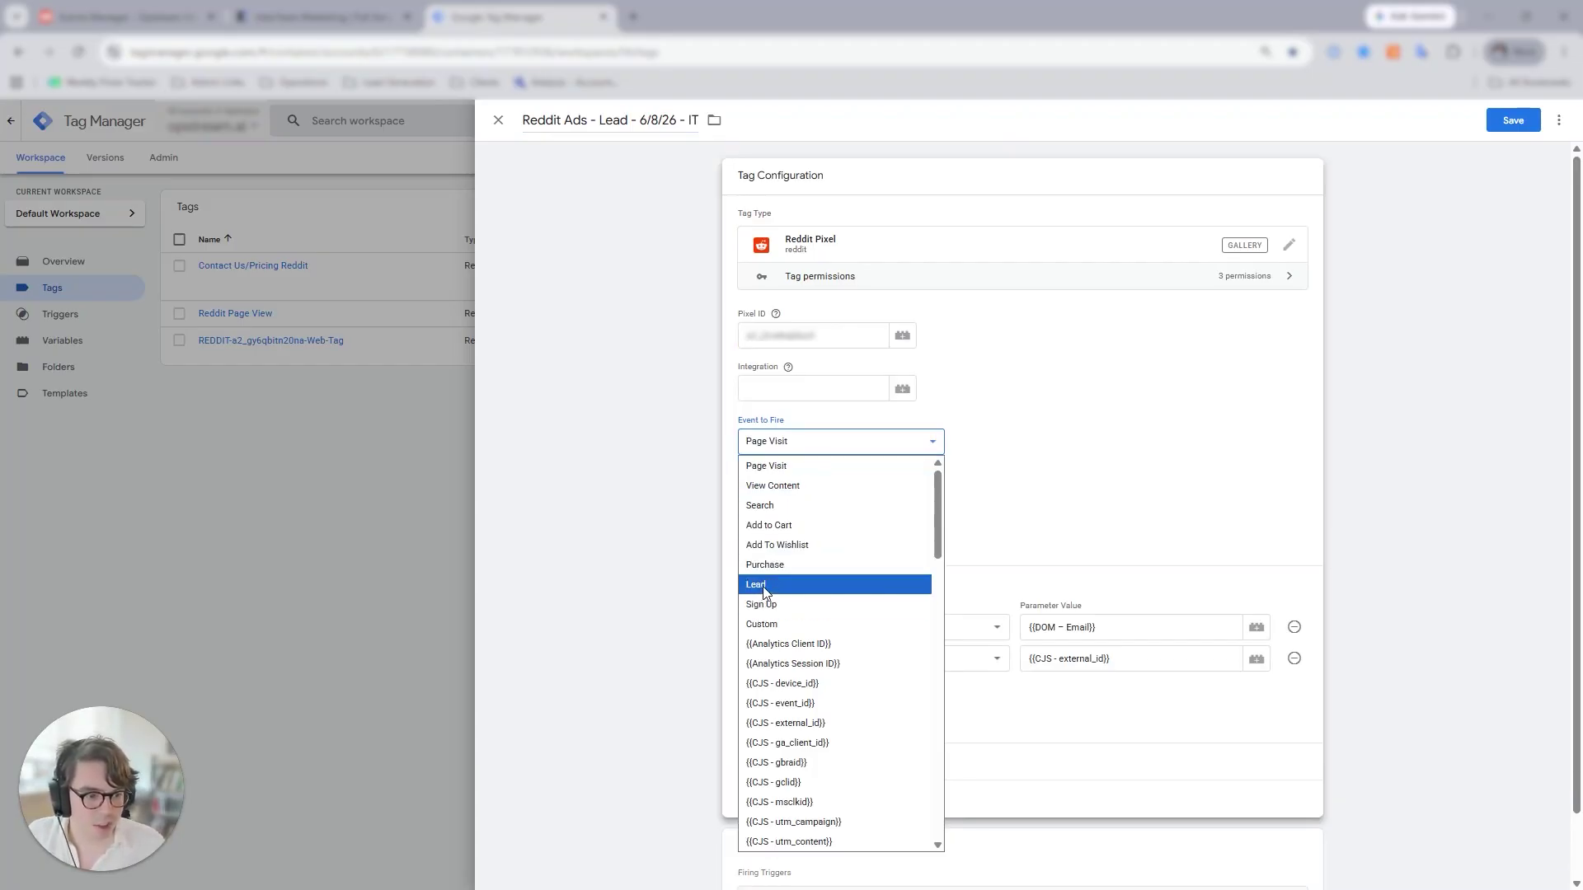
click(763, 584)
click(820, 442)
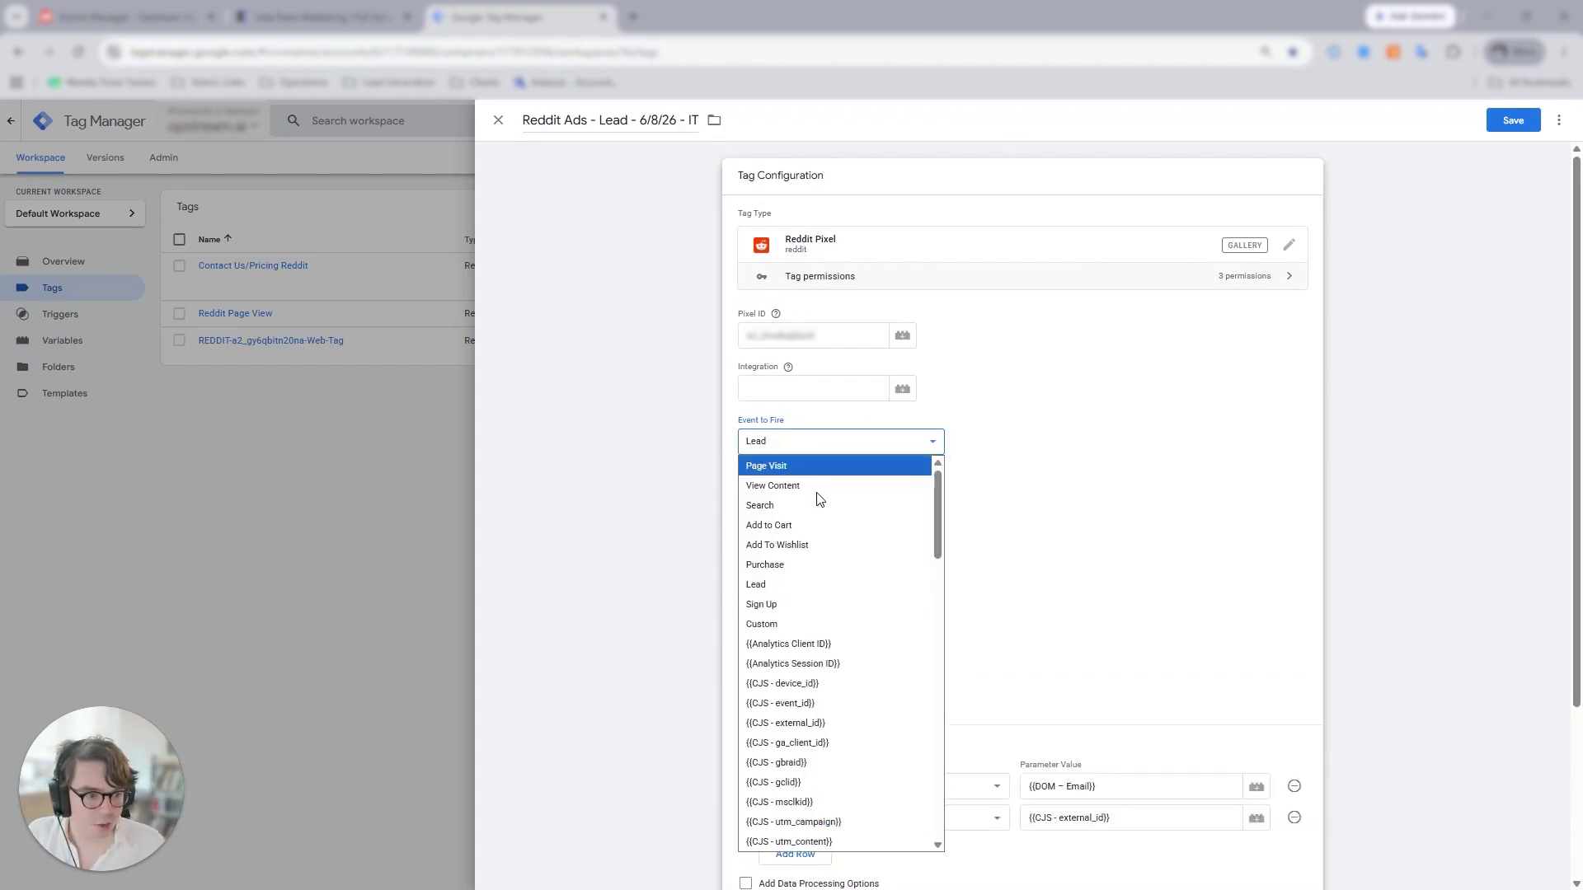
click(808, 587)
Set the Lead tag's Conversion ID to the variable {{CJS - event_id}}, found by searching the variables for "event"
click(850, 590)
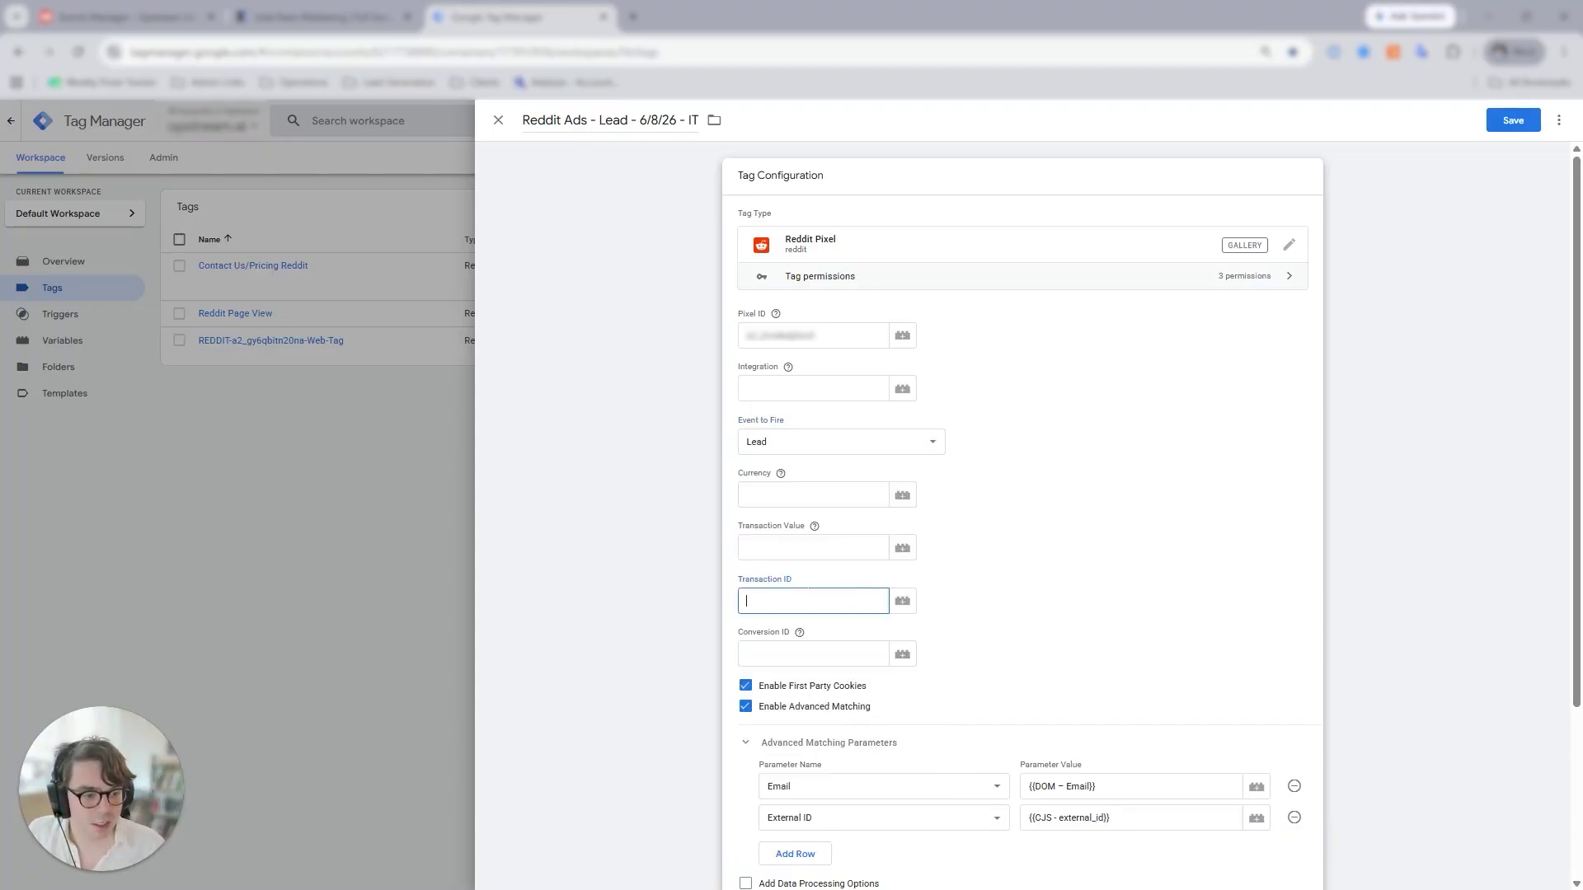
click(800, 578)
mouse_move(797, 637)
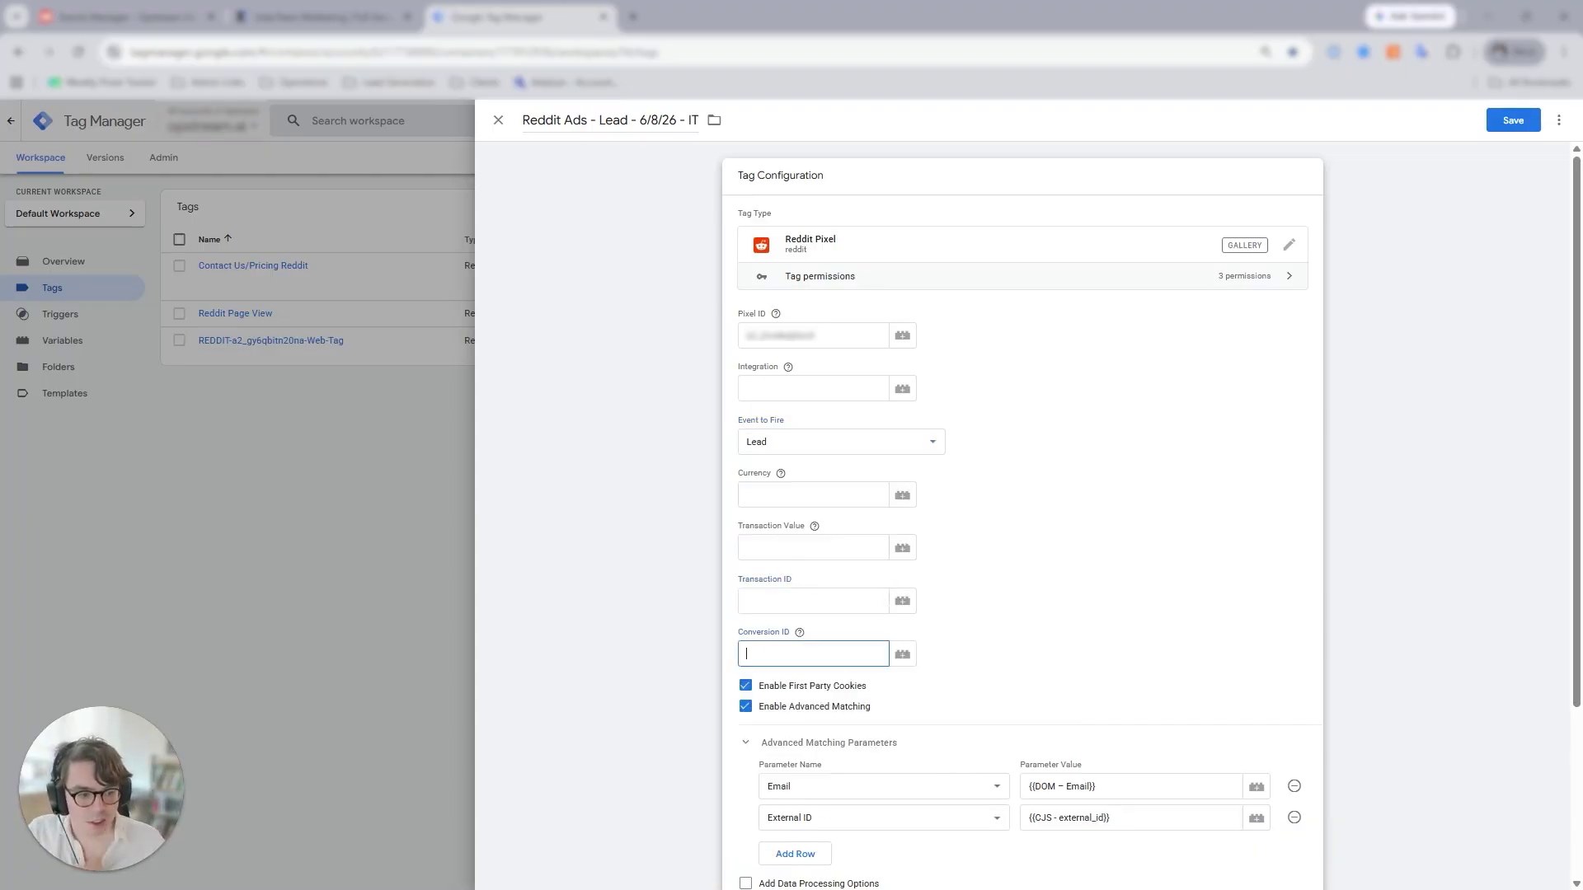
click(902, 654)
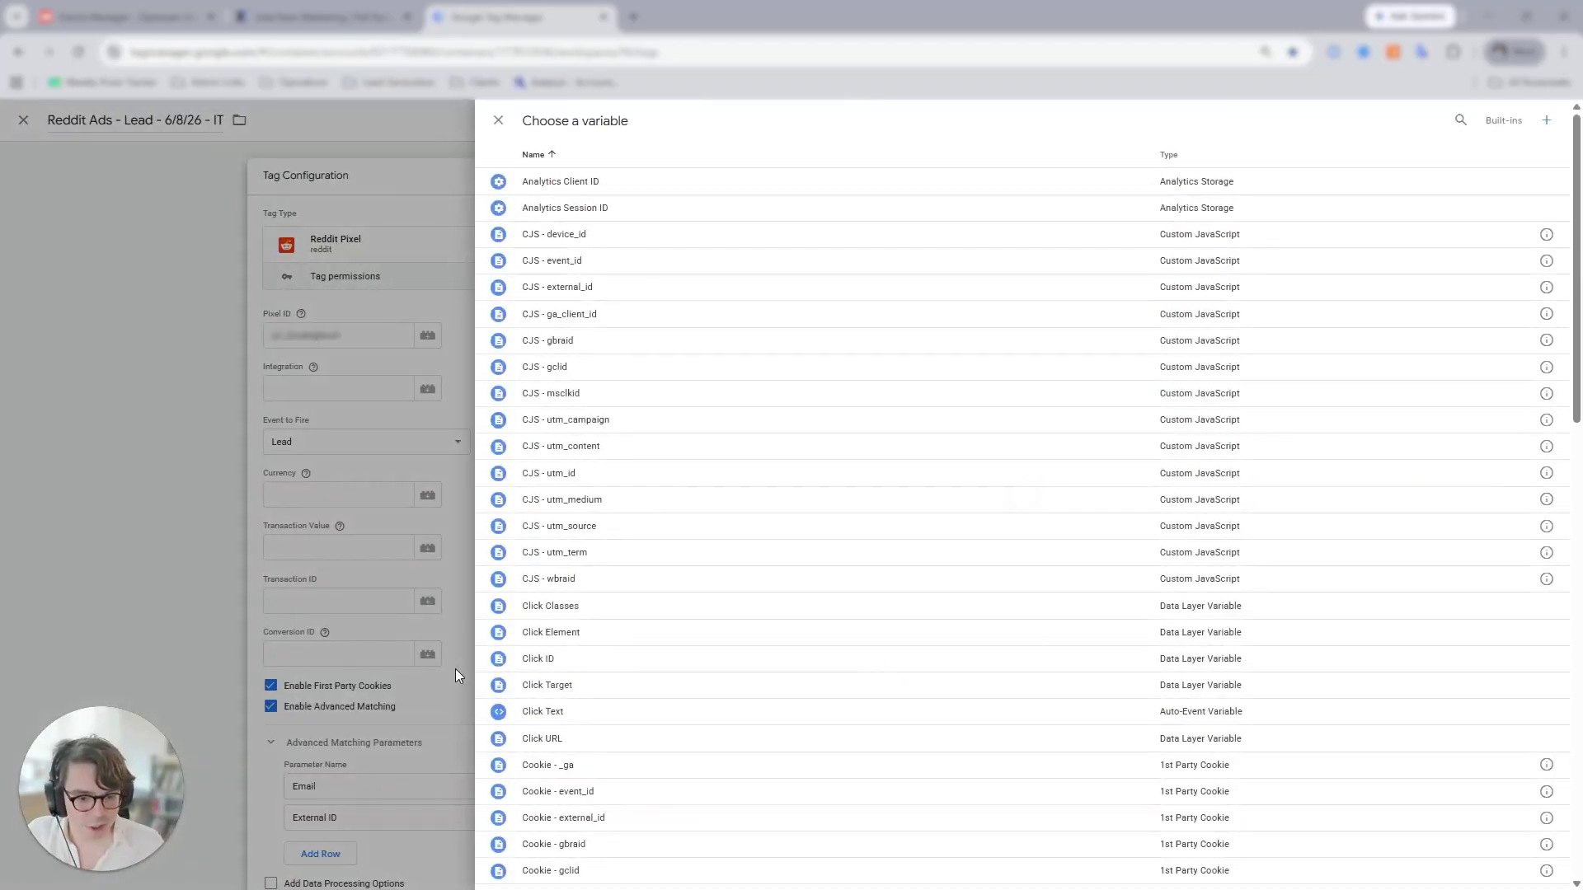
click(1460, 120)
text(event)
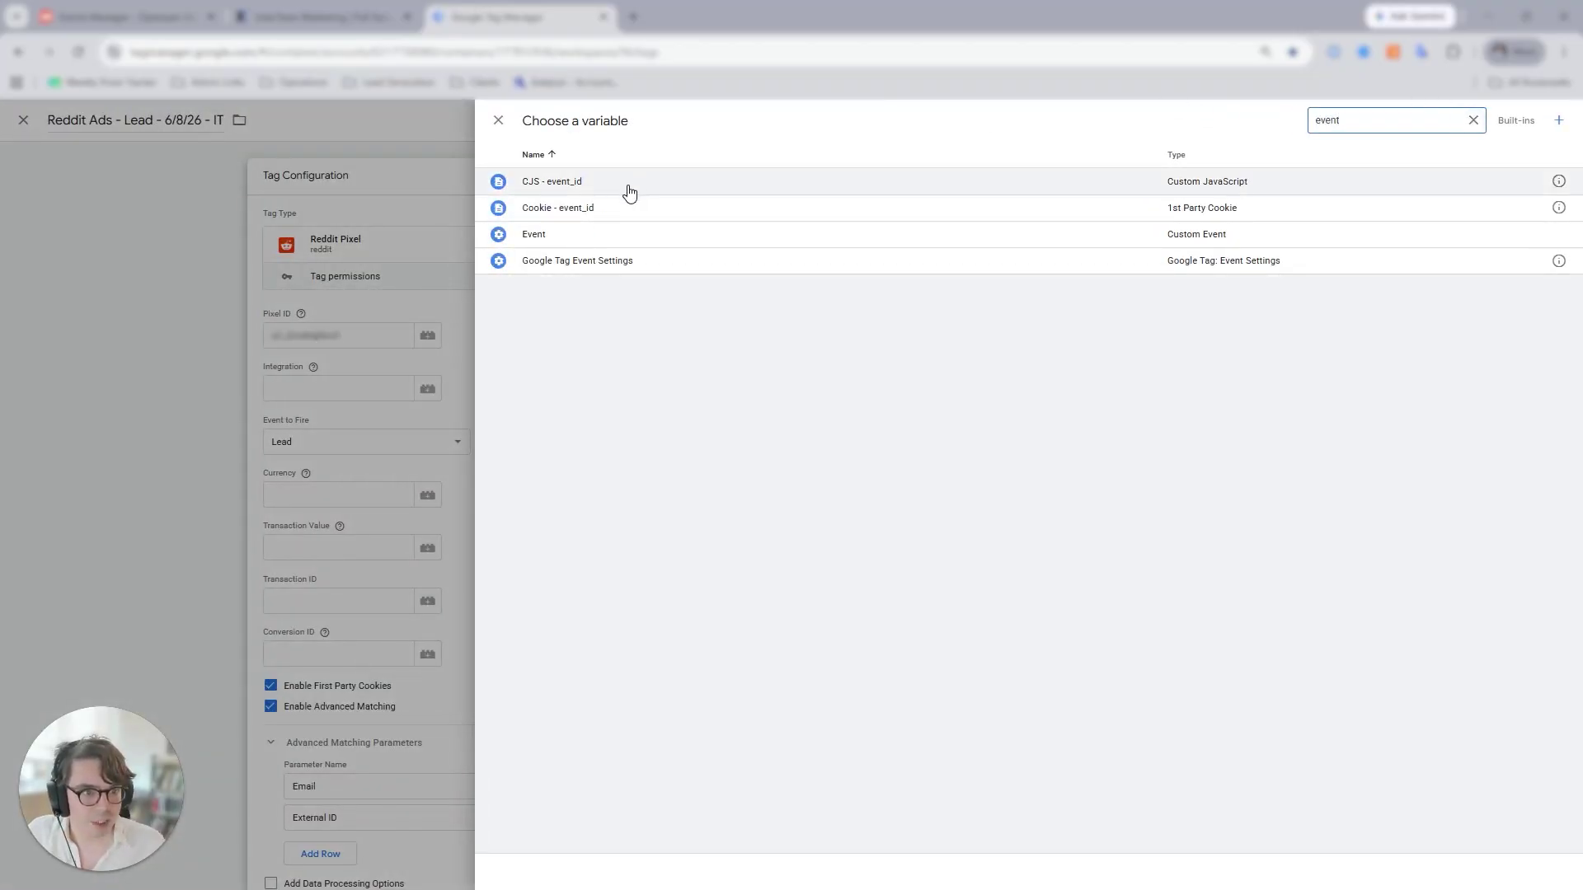
click(585, 184)
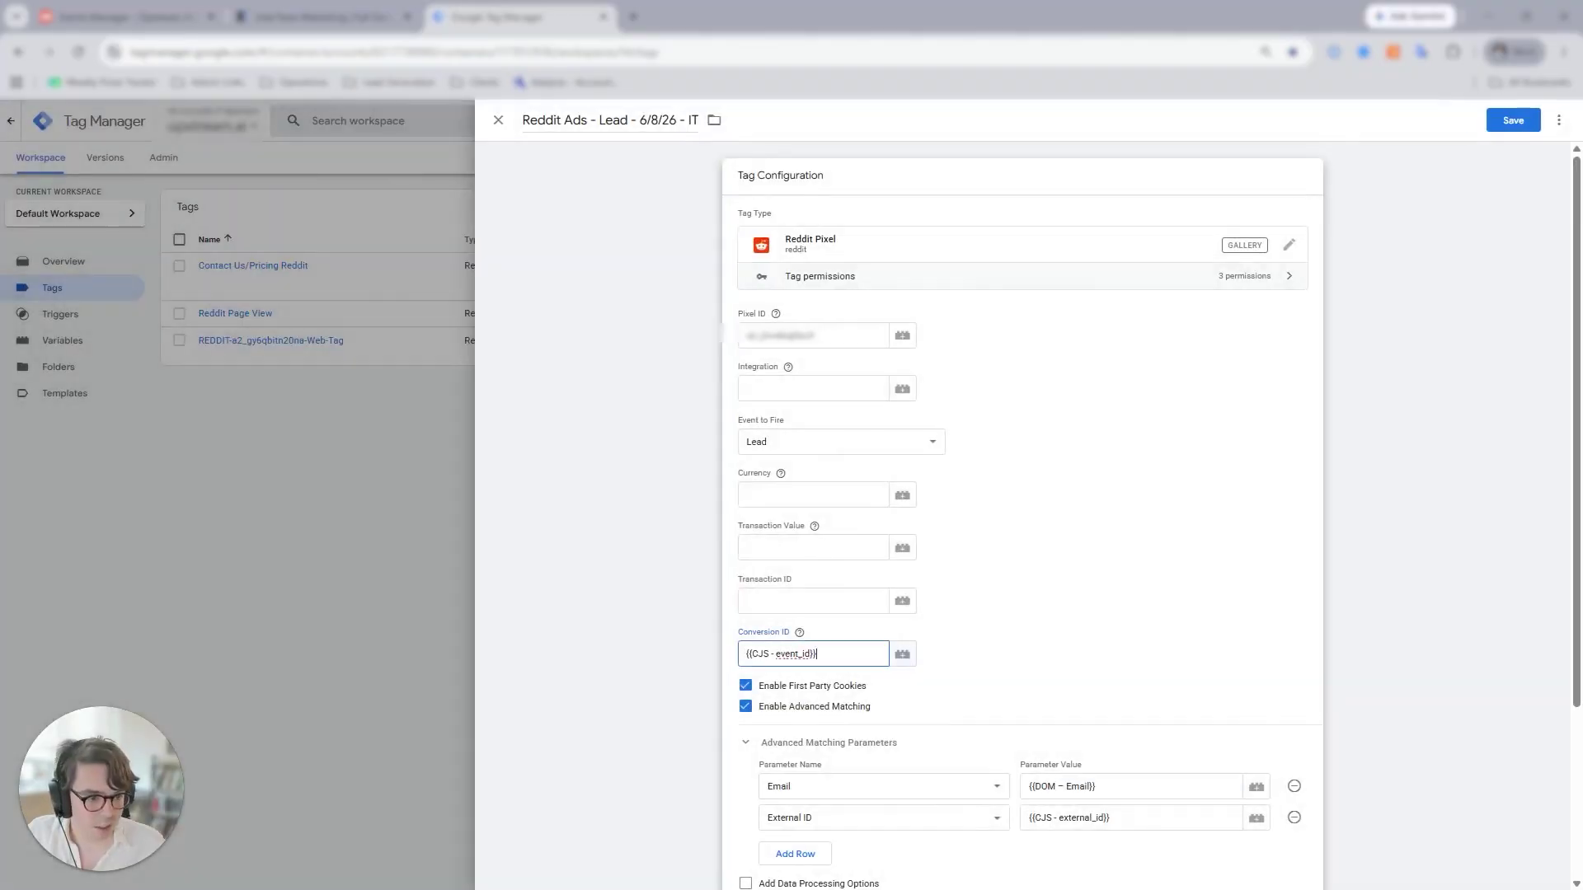
click(700, 656)
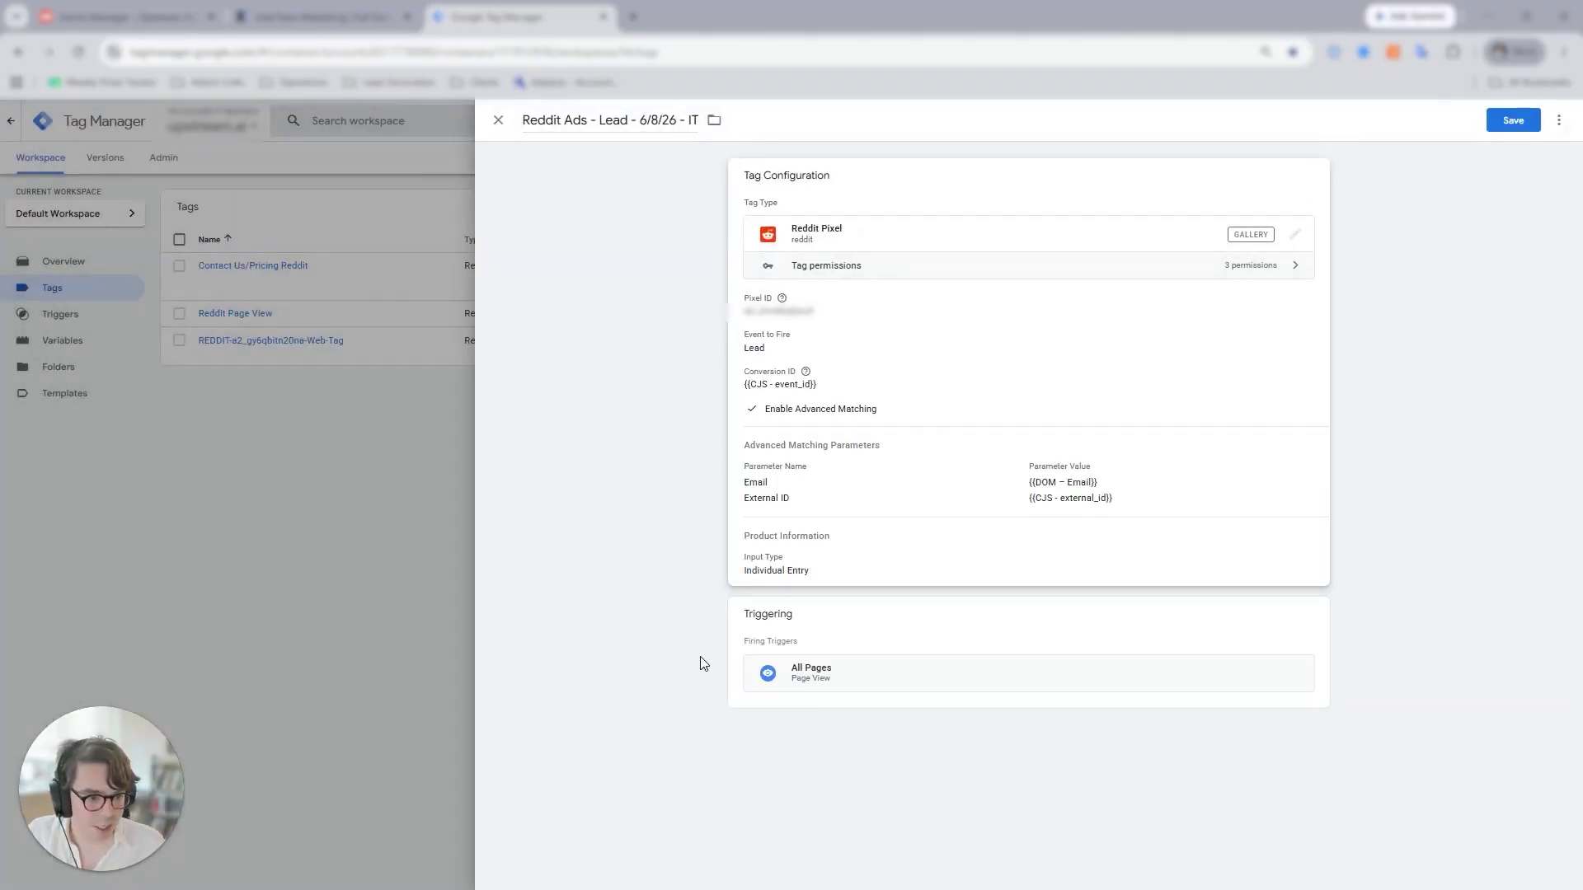
Remove the All Pages firing trigger from the Reddit Ads Lead tag
click(1043, 383)
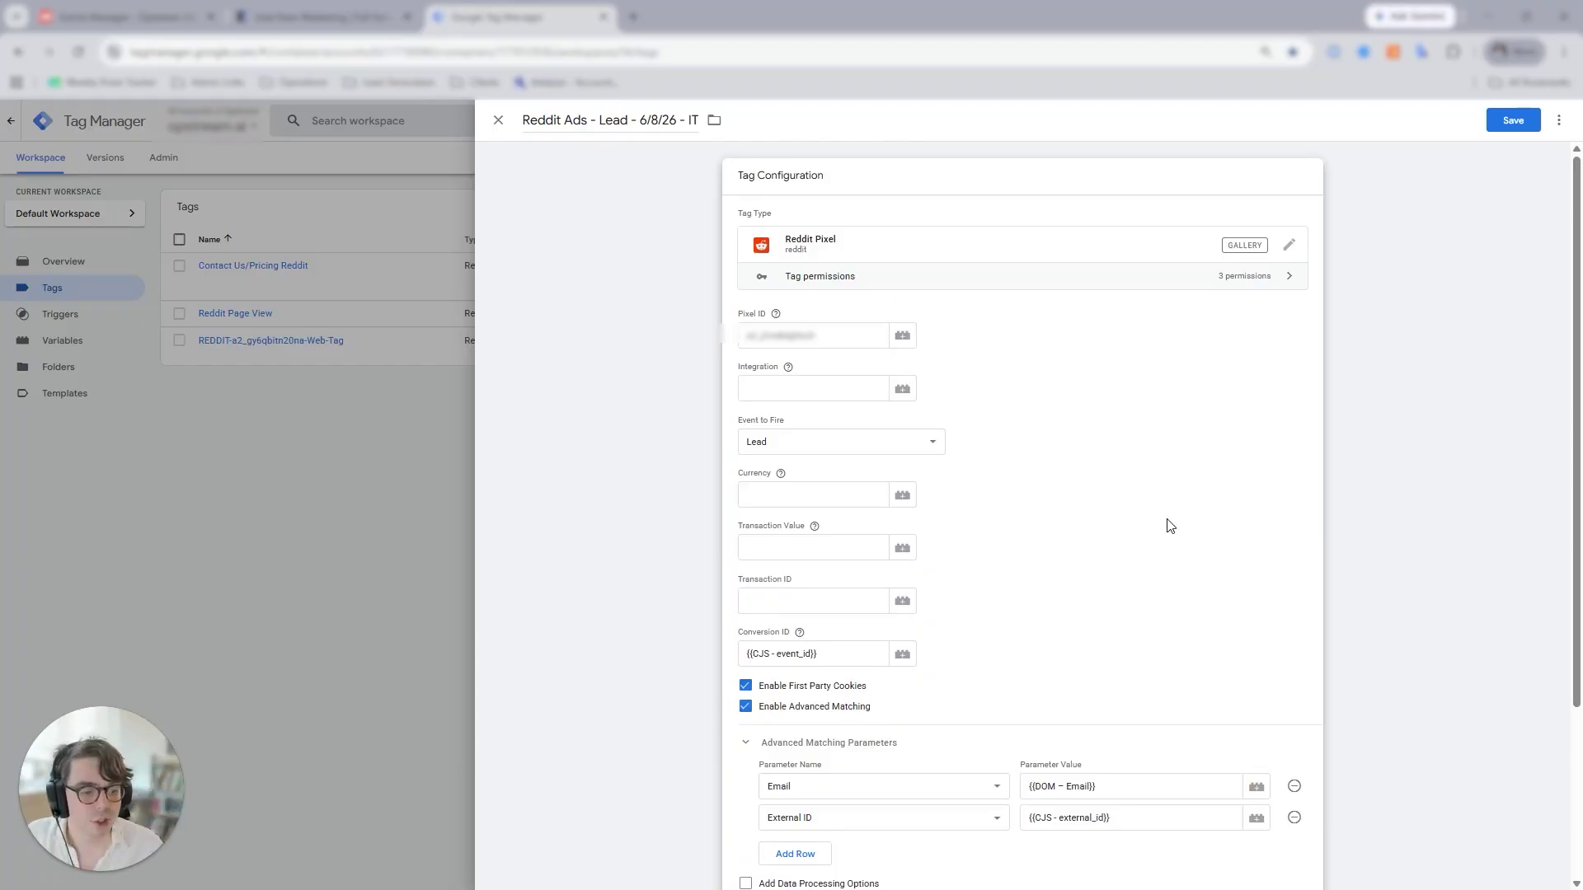
scroll(1101, 541, down, 3)
click(875, 783)
click(1301, 683)
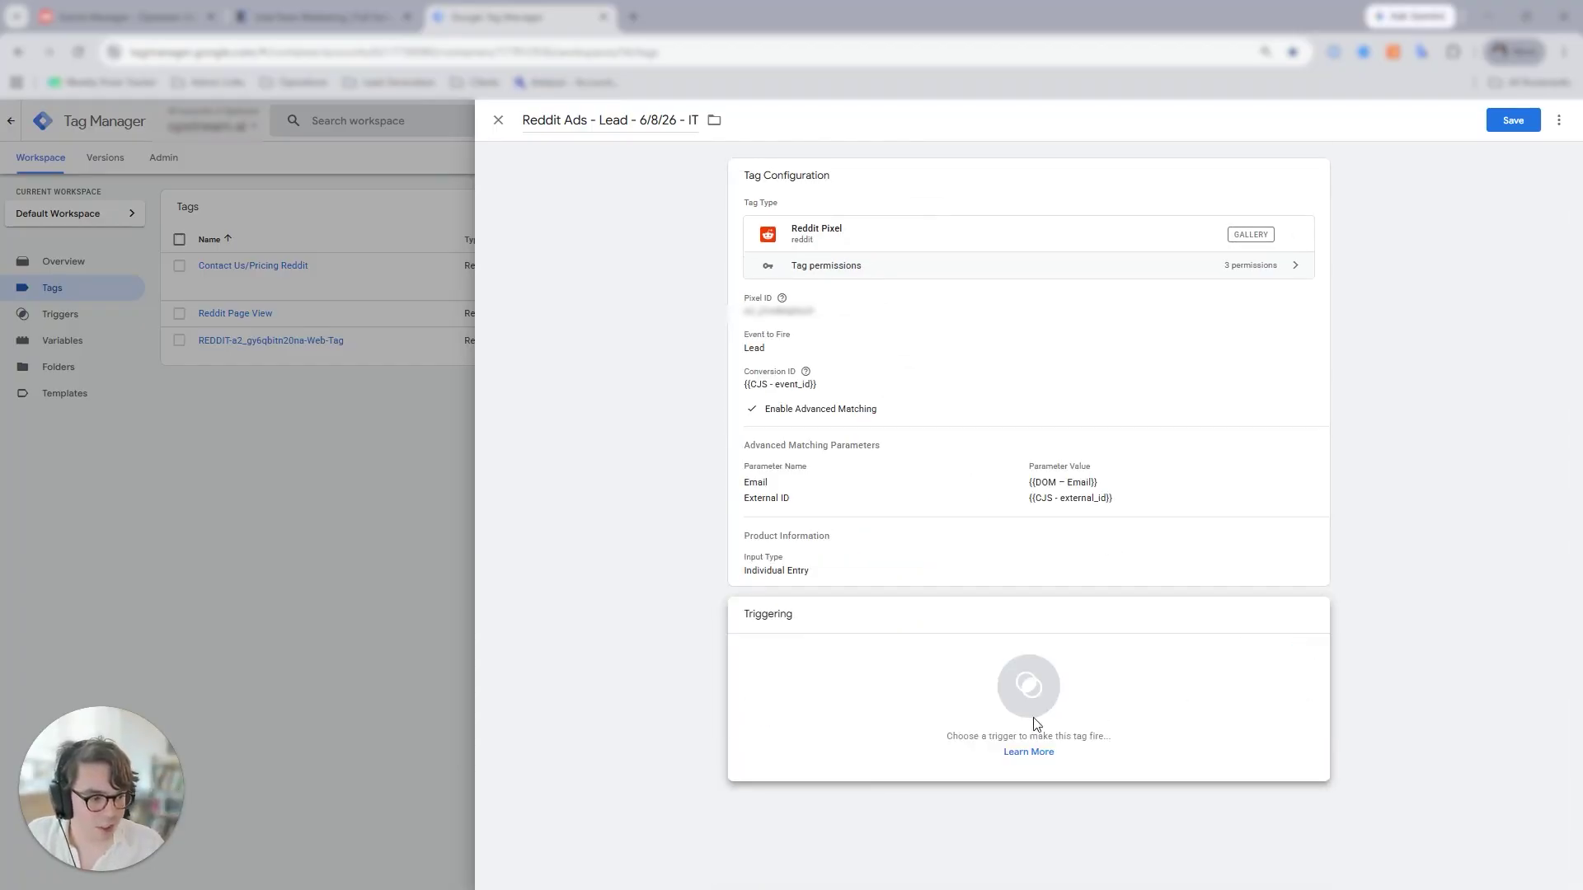
Add the firing triggers "Thank You Page - Booked a Demo" and "Thank You Page - Pricing Form Submit" to the Lead tag and save it
click(984, 687)
click(1505, 123)
click(585, 659)
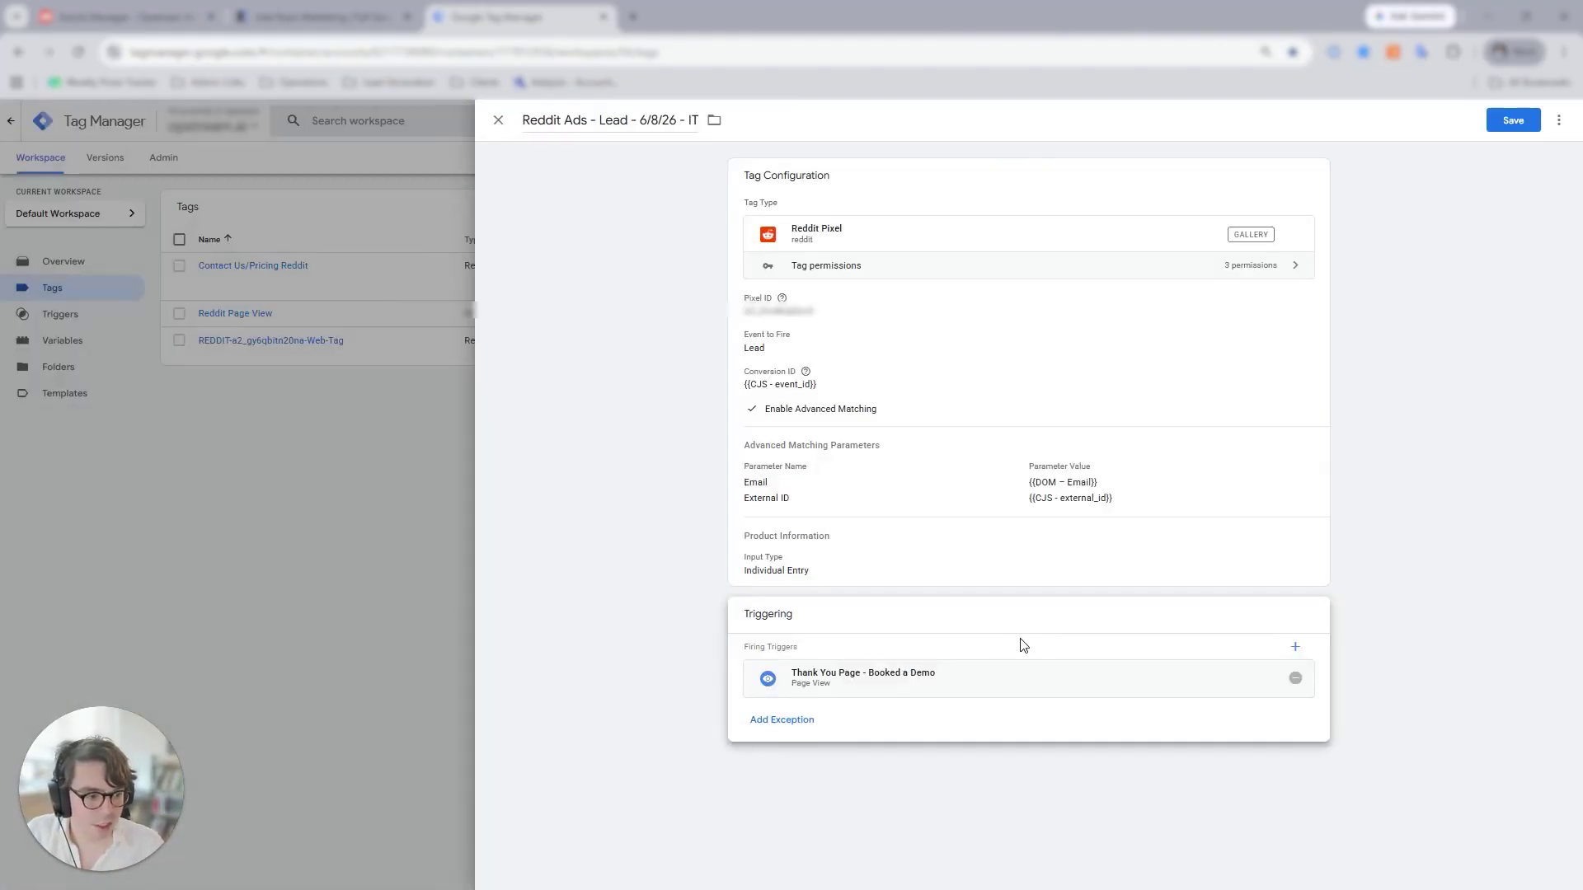
click(1296, 645)
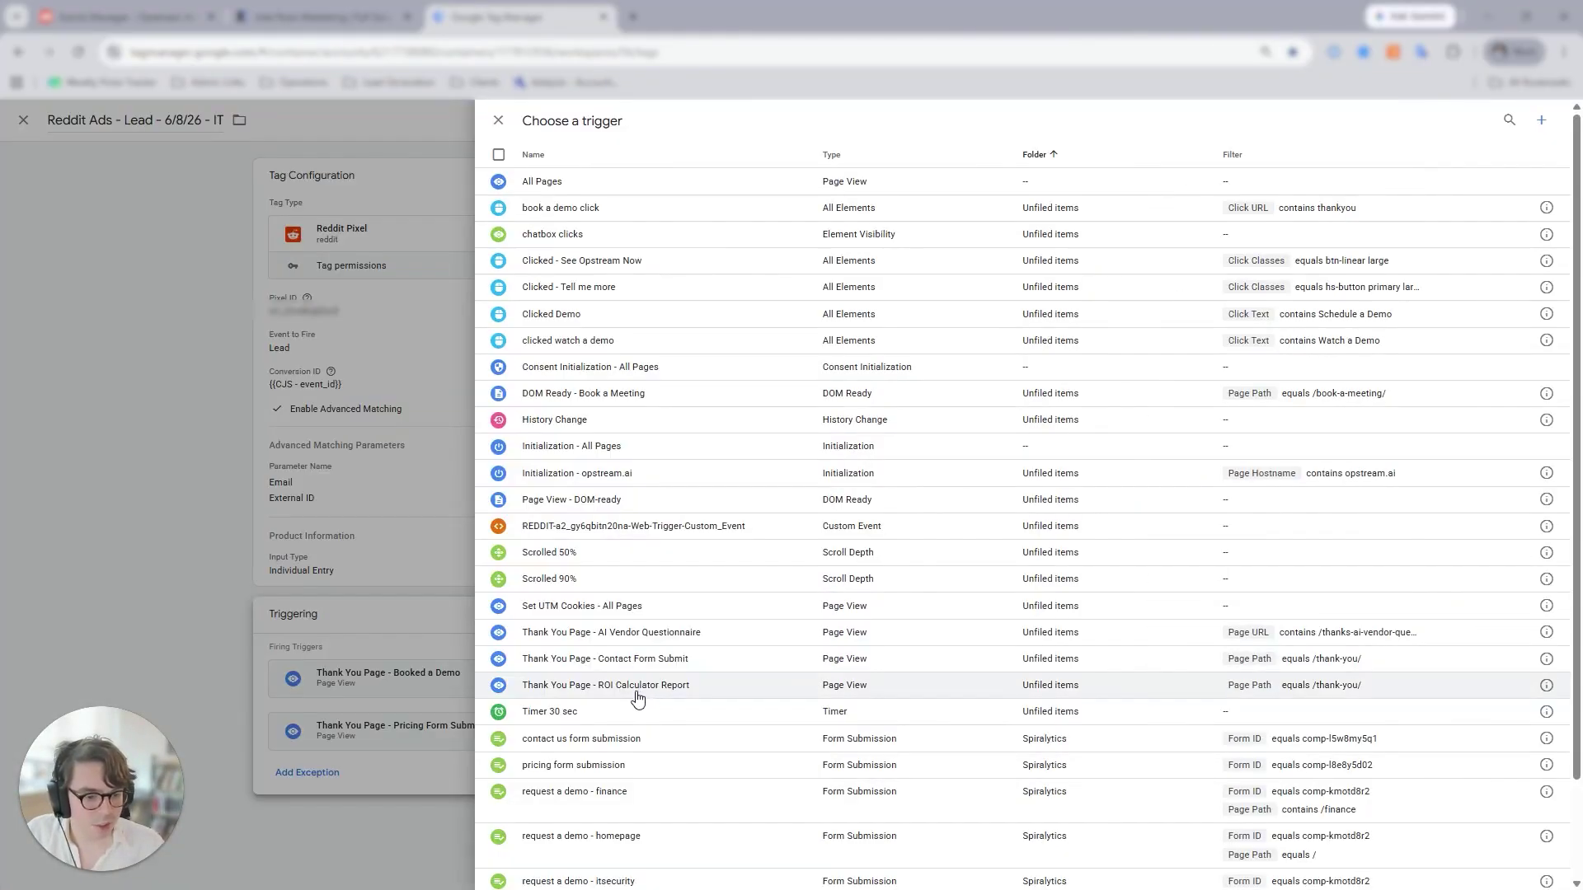
click(465, 610)
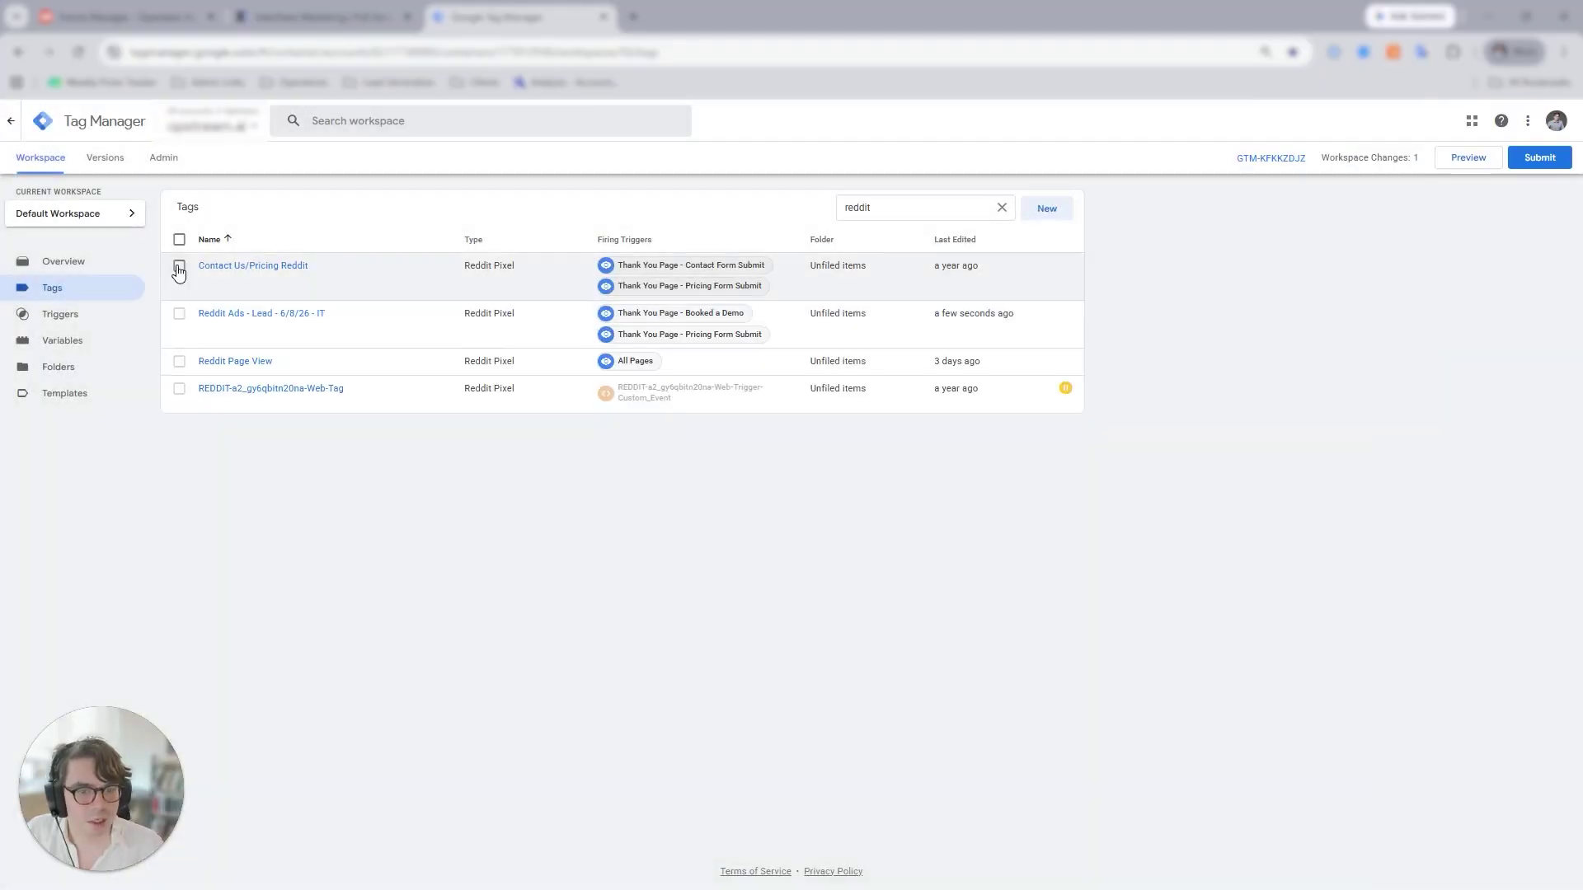
Pause the old Contact Us/Pricing Reddit tag in the tag list and clear its selection
click(179, 265)
click(970, 207)
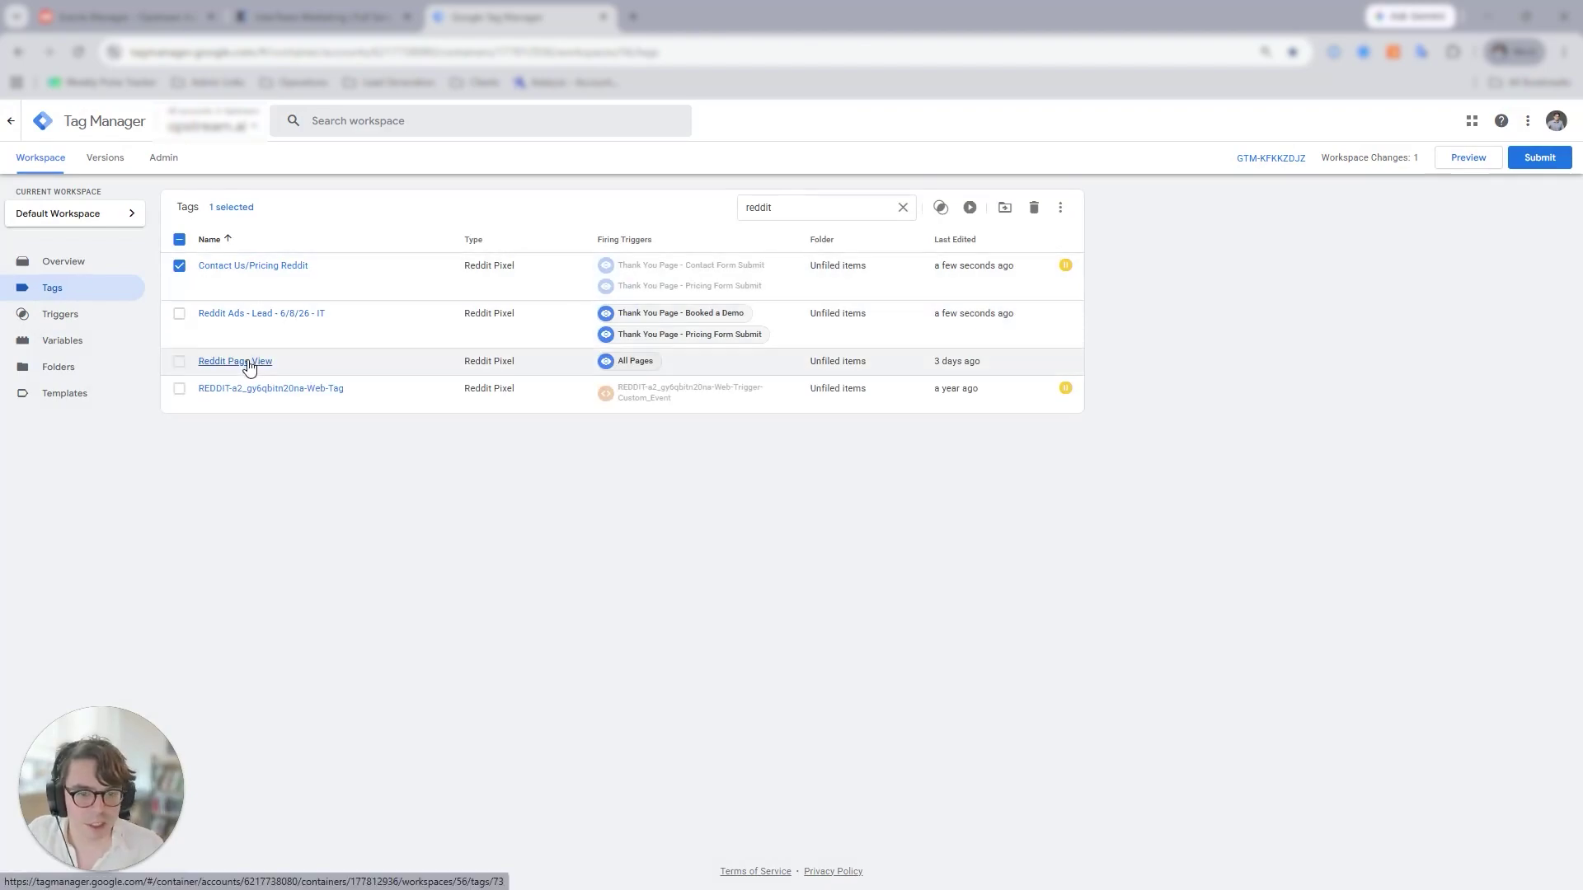
click(179, 264)
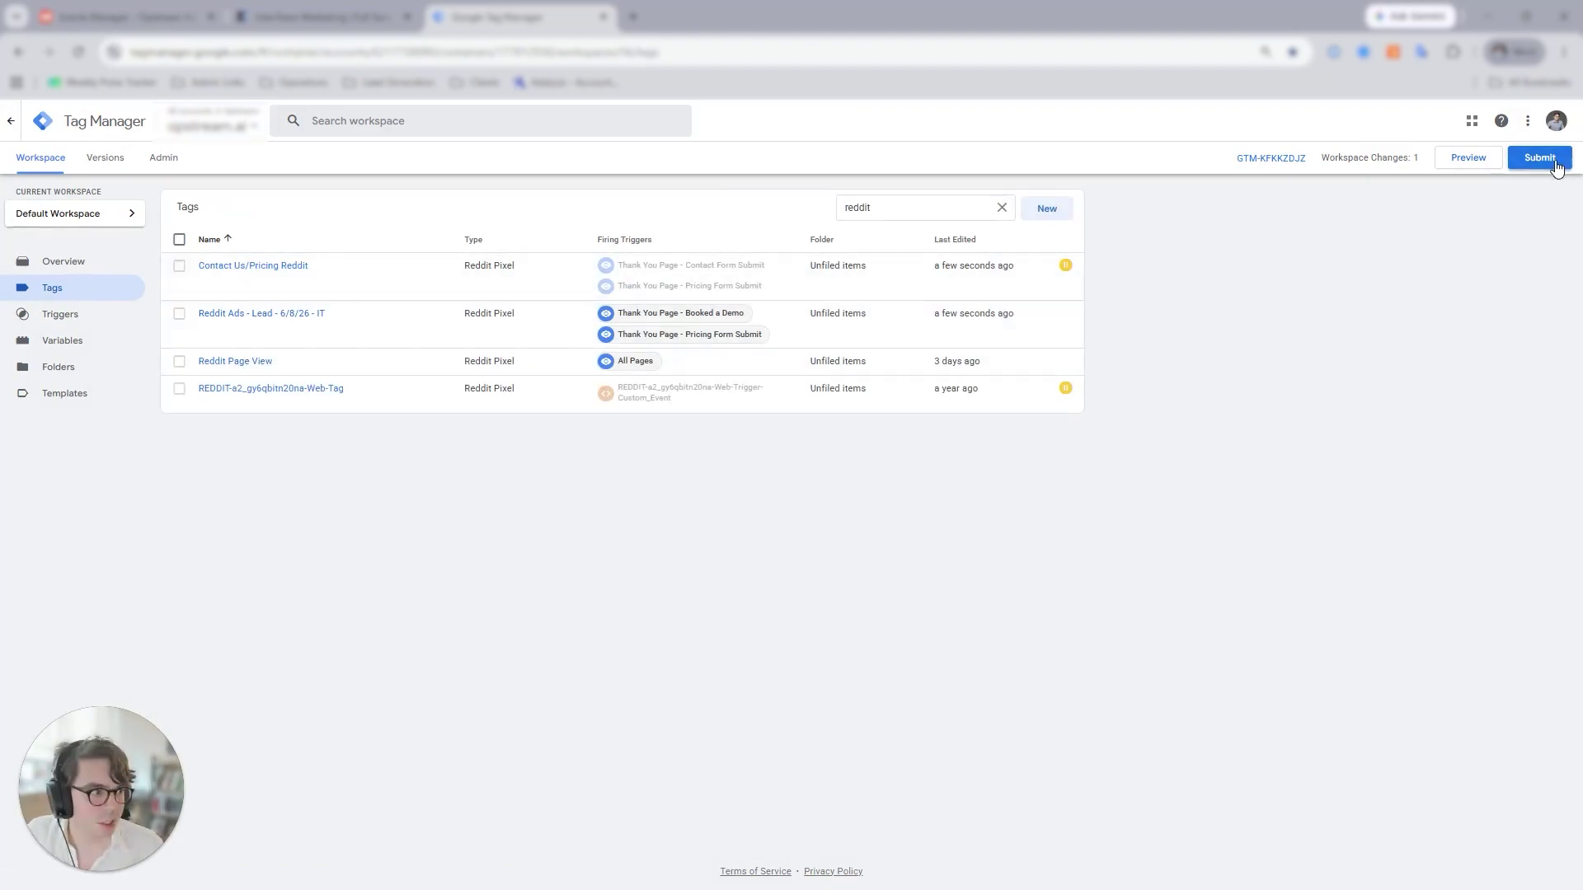
Submit the workspace changes and publish them to the Live environment without a version name or description
click(1550, 159)
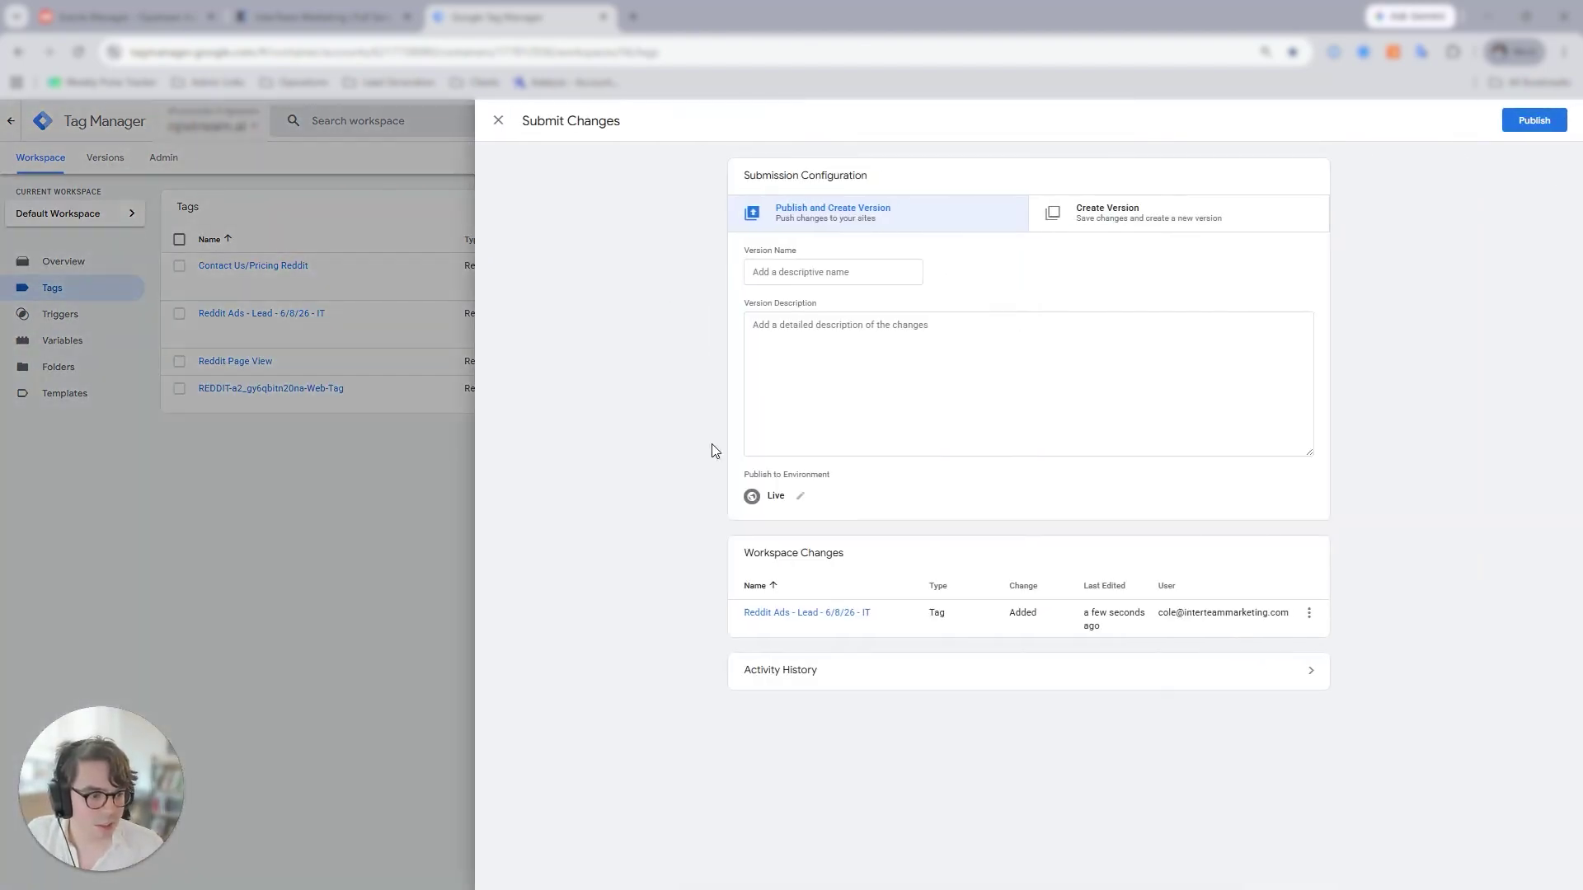
click(1534, 120)
click(960, 505)
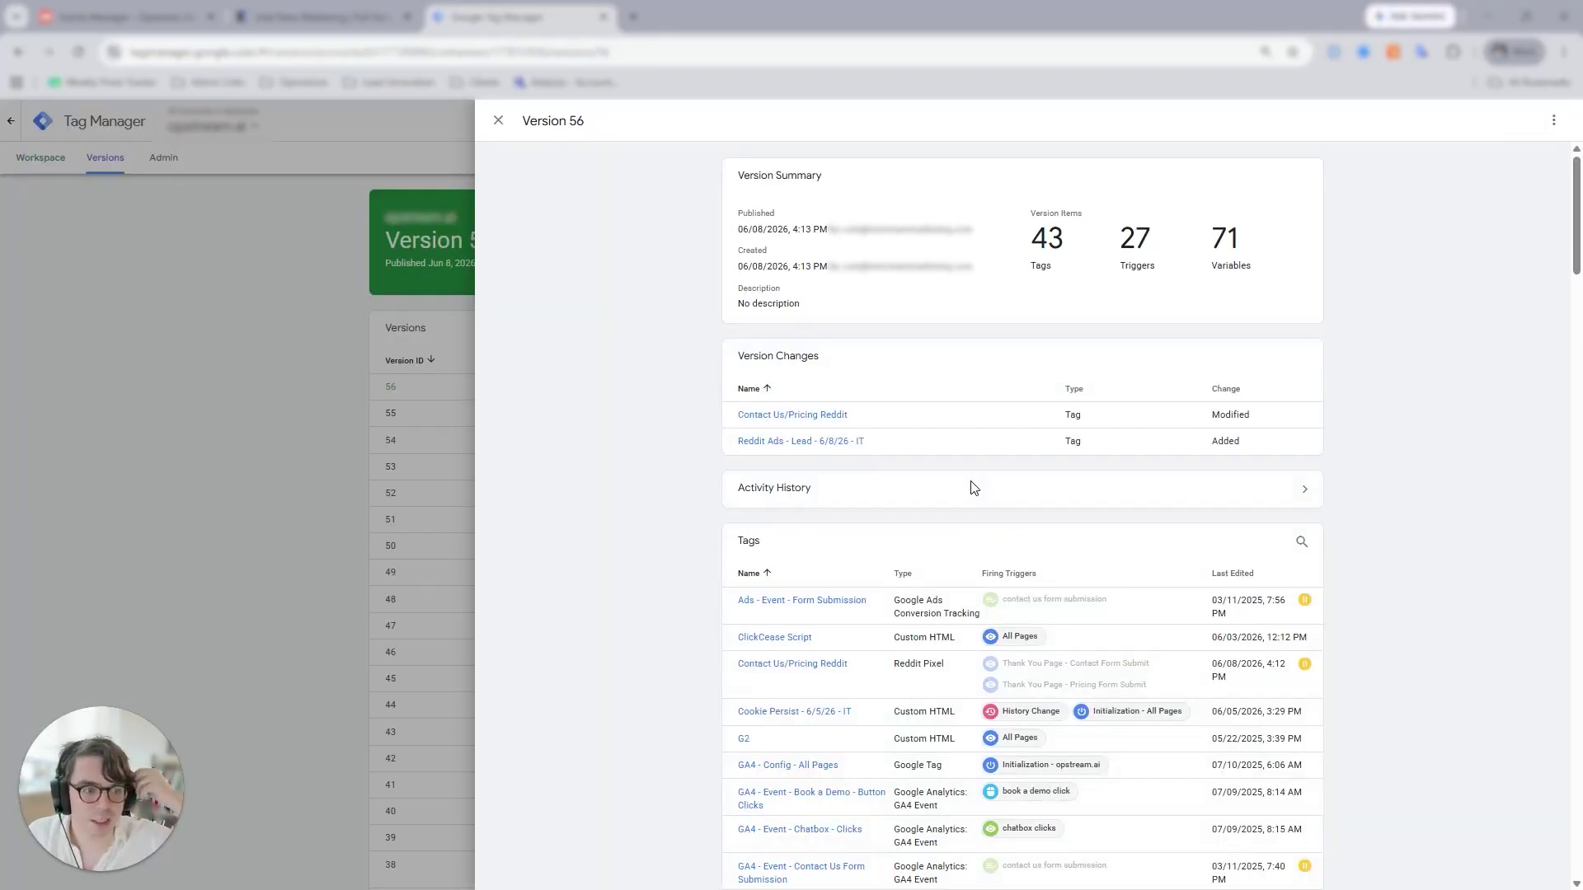